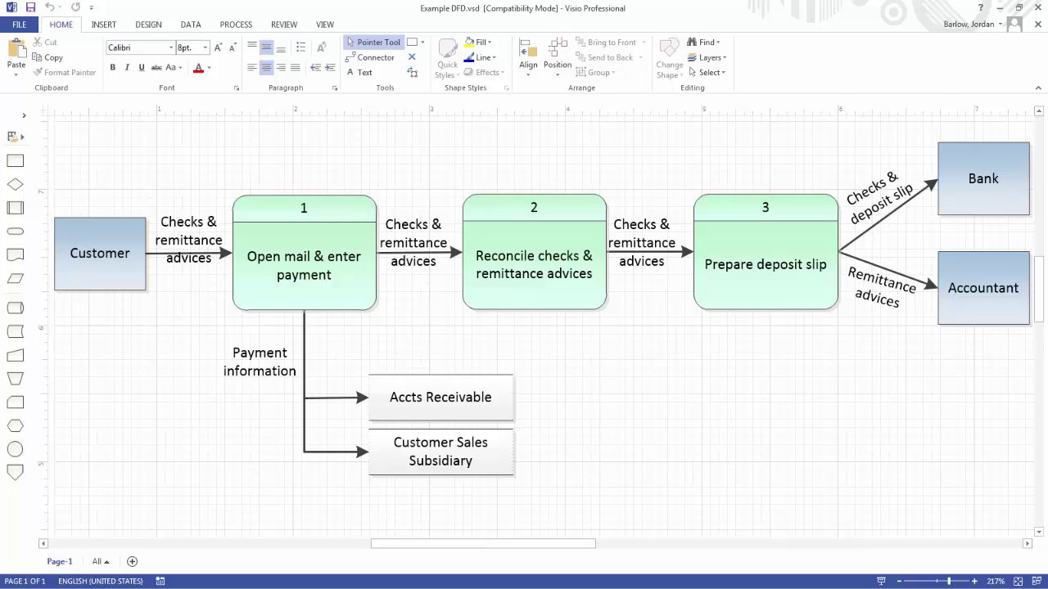
# With the Line tool, draw one boundary line beside Customer/process 1 and two angled lines framing process 3, Bank and Accountant.
pyautogui.click(423, 43)
pyautogui.click(432, 90)
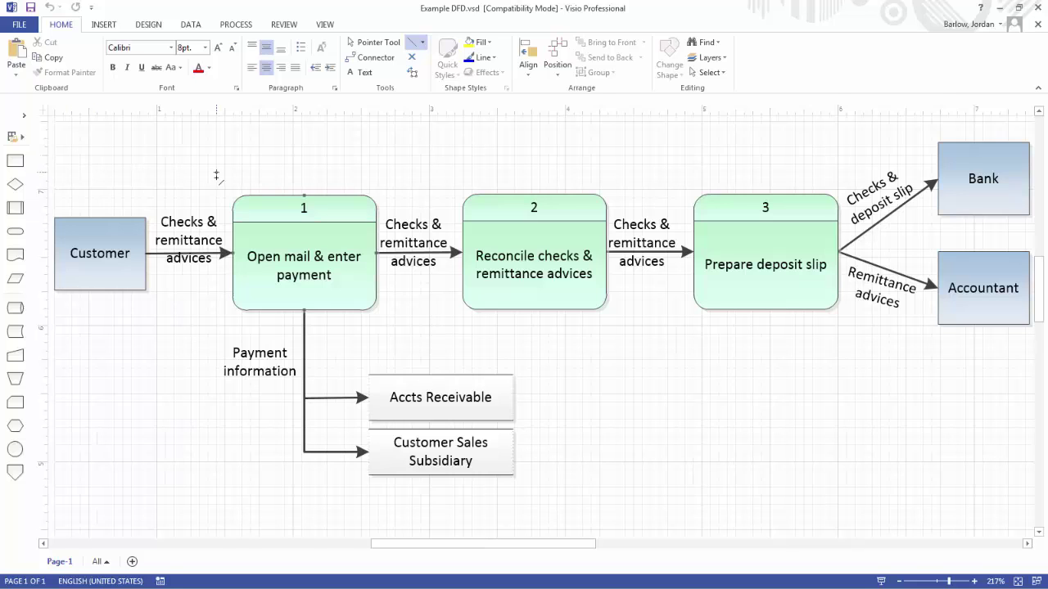
pyautogui.moveTo(88, 155)
pyautogui.mouseDown()
pyautogui.moveTo(249, 190)
pyautogui.moveTo(254, 338)
pyautogui.moveTo(99, 398)
pyautogui.moveTo(70, 384)
pyautogui.mouseUp()
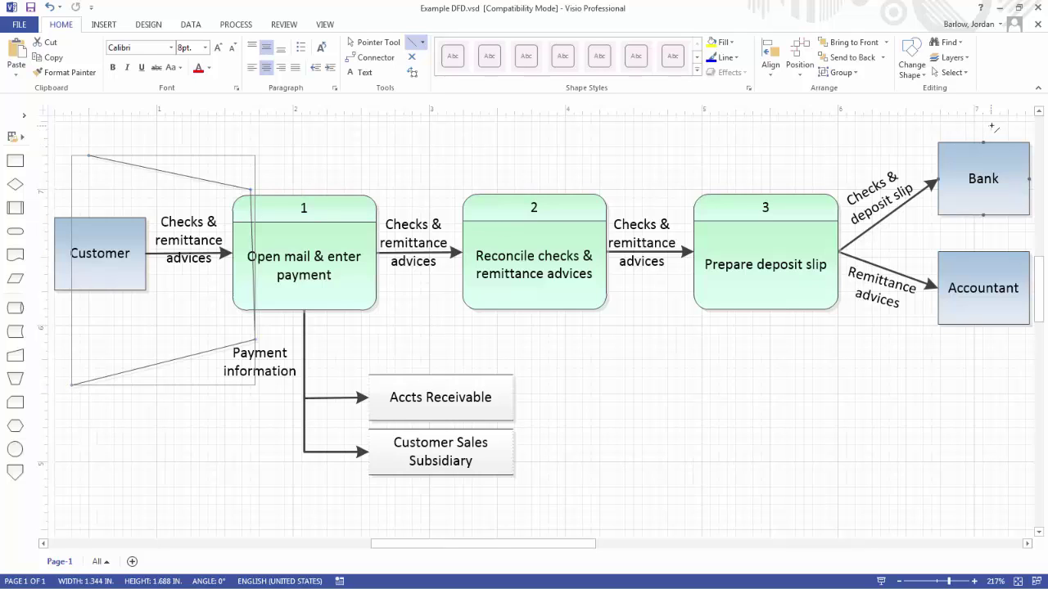
pyautogui.moveTo(991, 125)
pyautogui.mouseDown()
pyautogui.moveTo(721, 168)
pyautogui.moveTo(616, 172)
pyautogui.moveTo(615, 524)
pyautogui.moveTo(616, 352)
pyautogui.mouseUp()
pyautogui.moveTo(616, 352); pyautogui.dragTo(1013, 376)
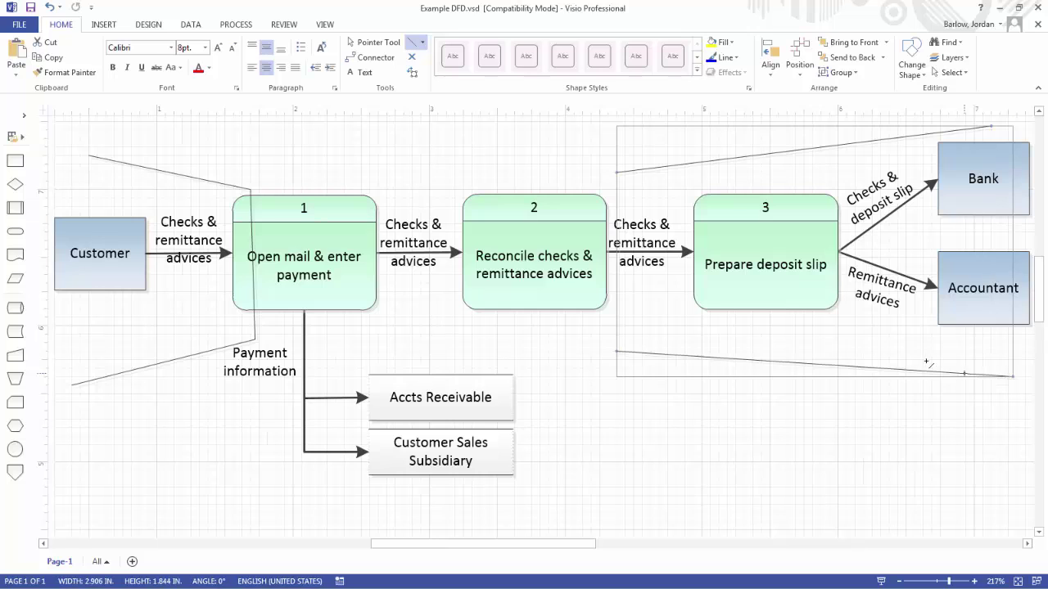
# Make the right-side boundary lines dashed and 0.75 pt wide in Format Shape.
pyautogui.rightClick(700, 377)
pyautogui.click(745, 532)
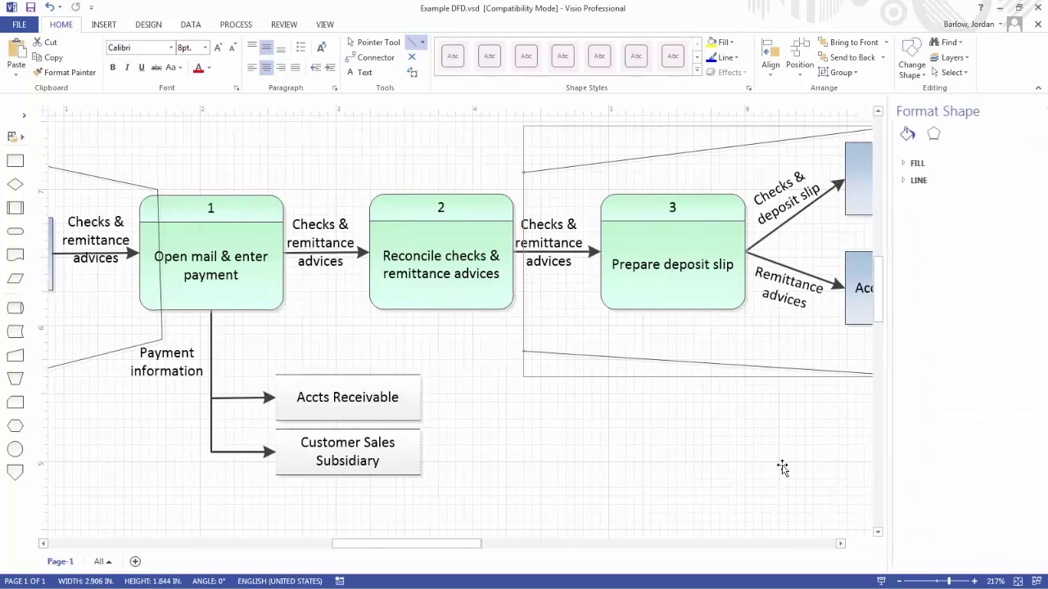
pyautogui.click(884, 181)
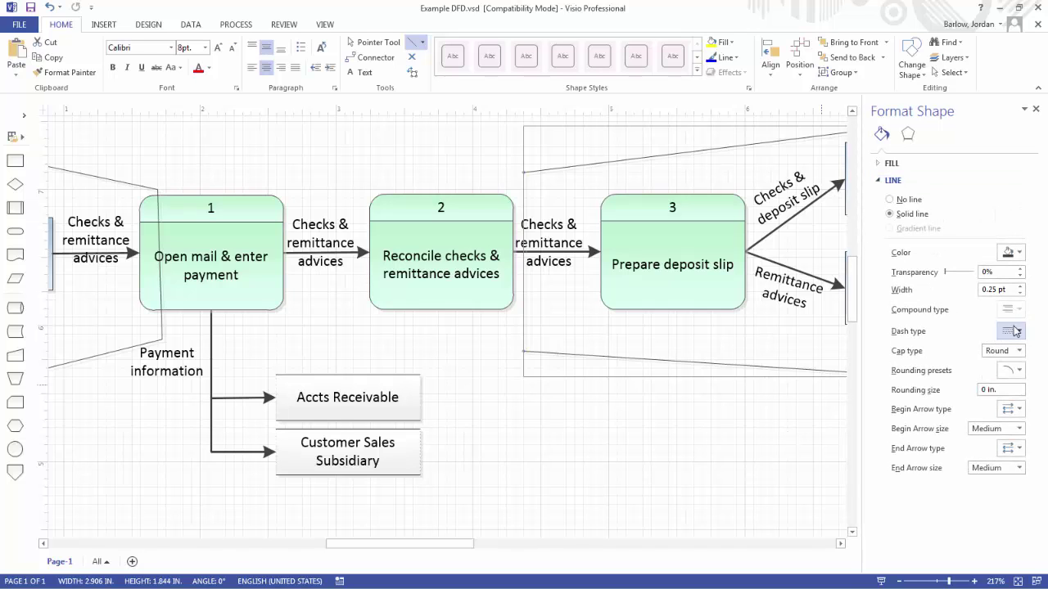
pyautogui.click(1019, 331)
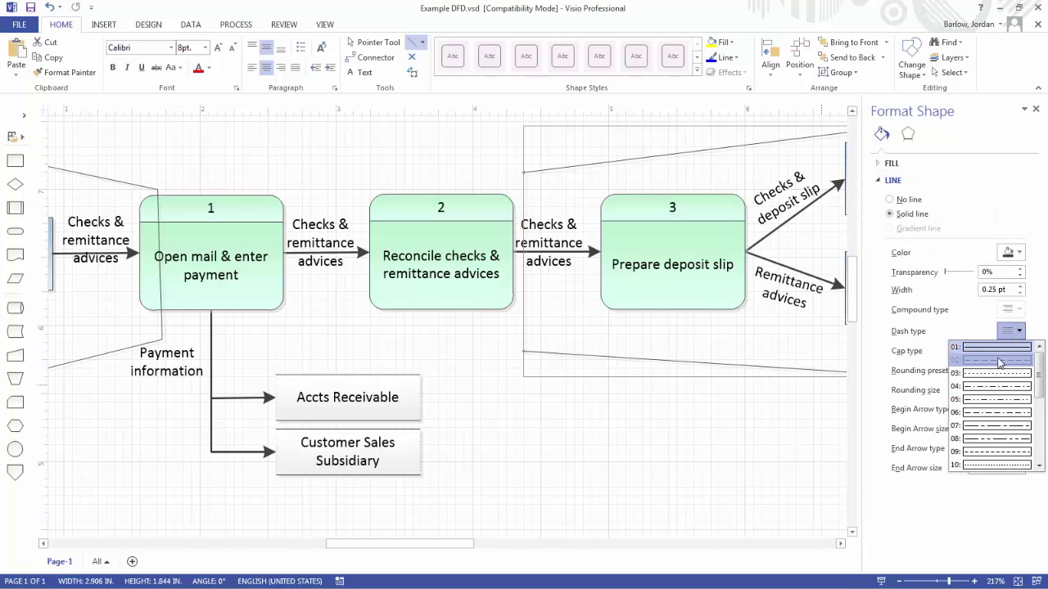
pyautogui.click(1015, 352)
pyautogui.click(1019, 285)
pyautogui.click(1020, 285)
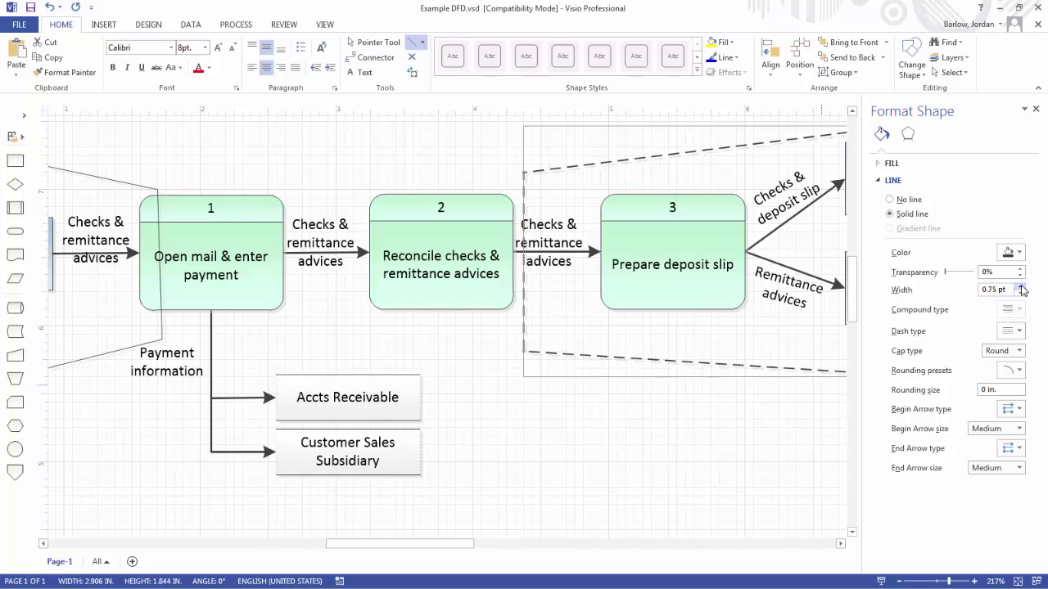
# Give the left boundary lines the same dashed, 0.75 pt line style.
pyautogui.click(366, 42)
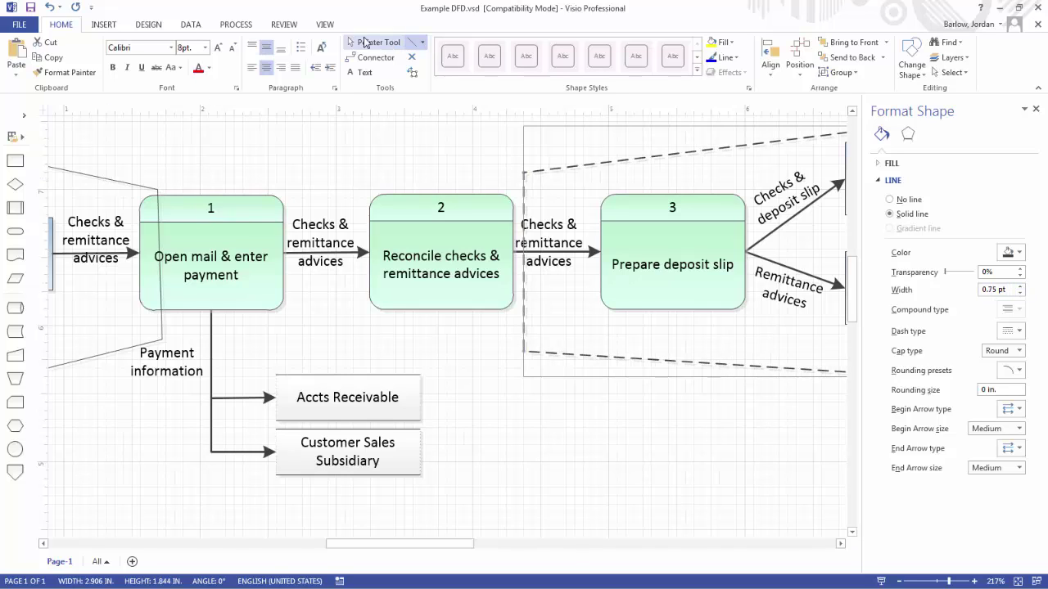
pyautogui.click(98, 177)
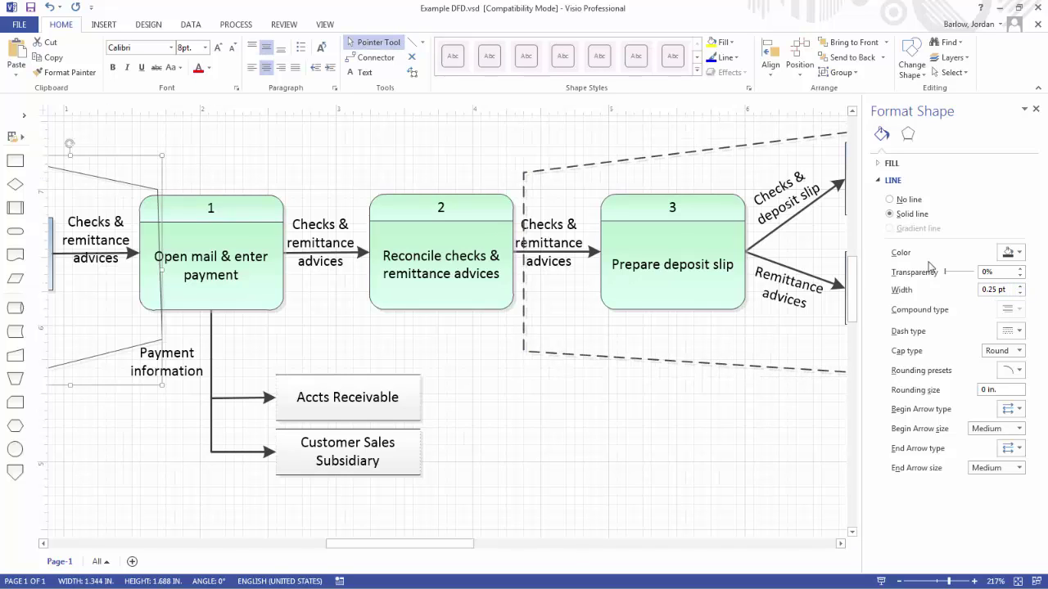
pyautogui.click(1019, 285)
pyautogui.click(1019, 286)
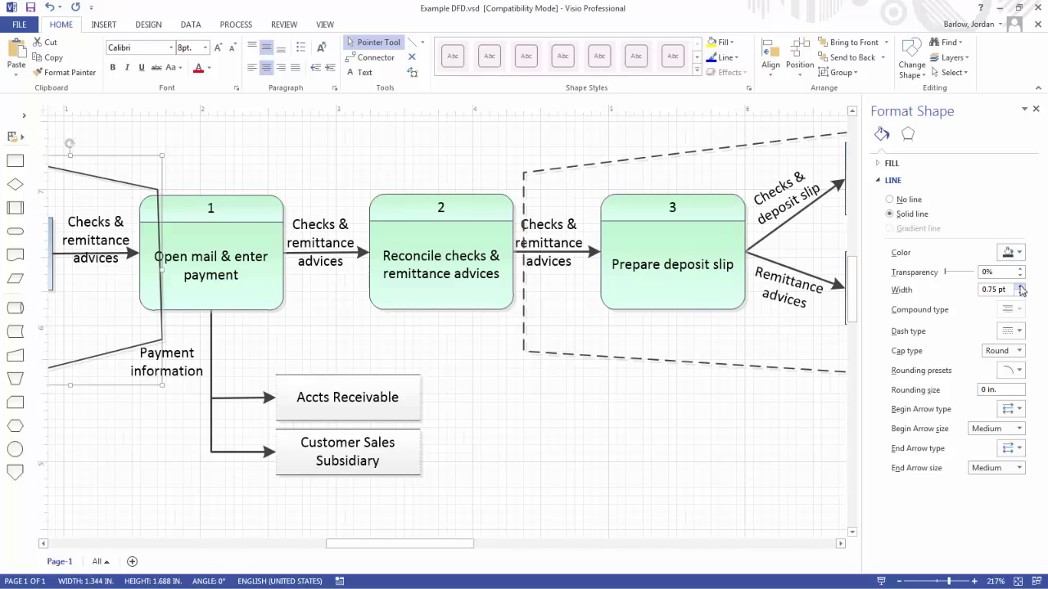
pyautogui.click(1020, 332)
pyautogui.click(1007, 365)
pyautogui.click(1035, 109)
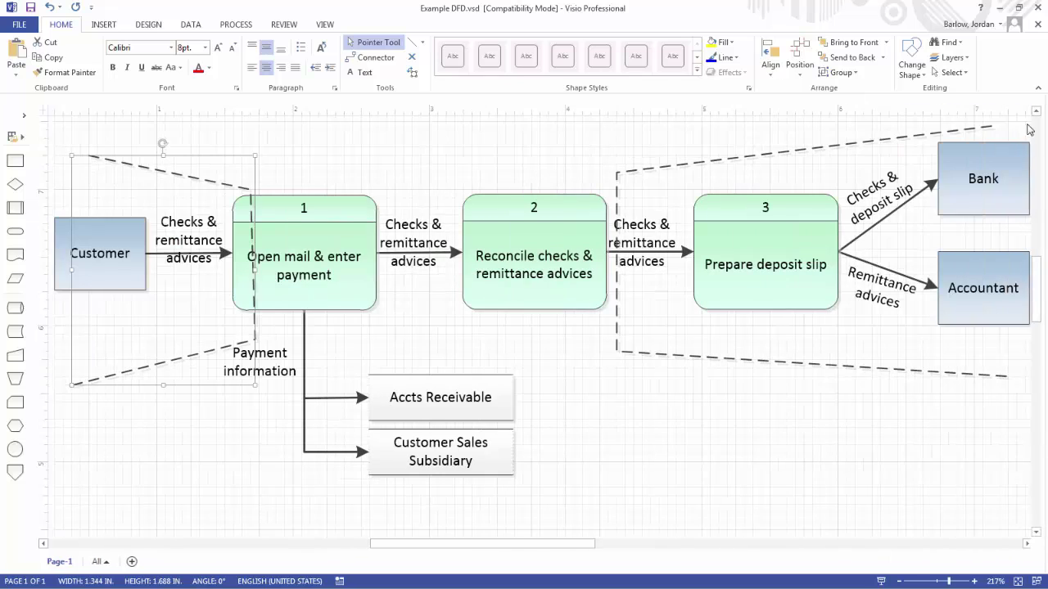
pyautogui.click(454, 152)
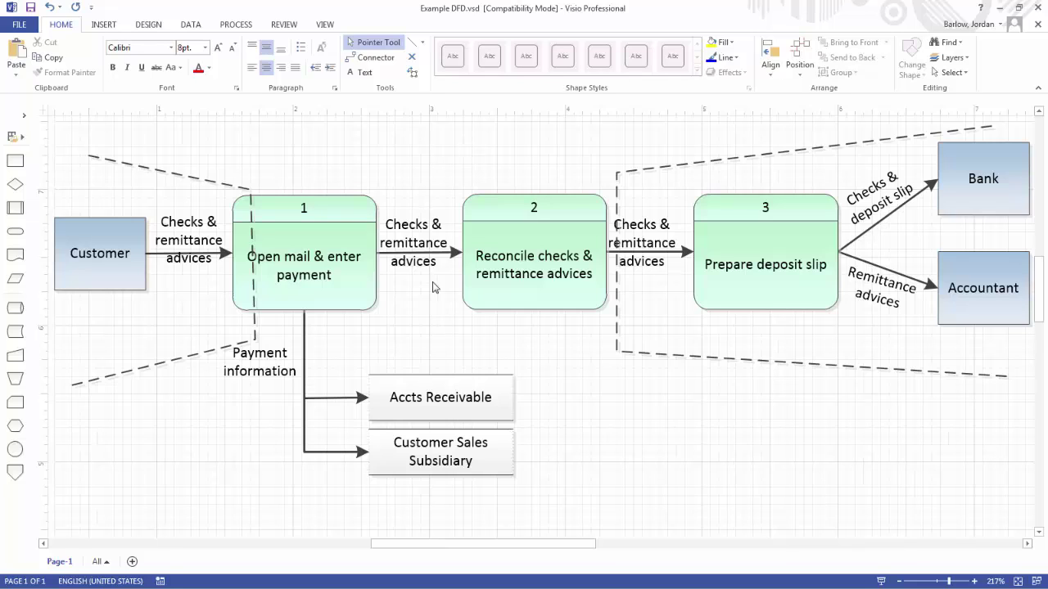
# Relabel the Accts Receivable and Customer Sales Subsidiary stores with a 'SQL Server:' prefix and 'table' suffix.
pyautogui.click(422, 400)
pyautogui.click(426, 398)
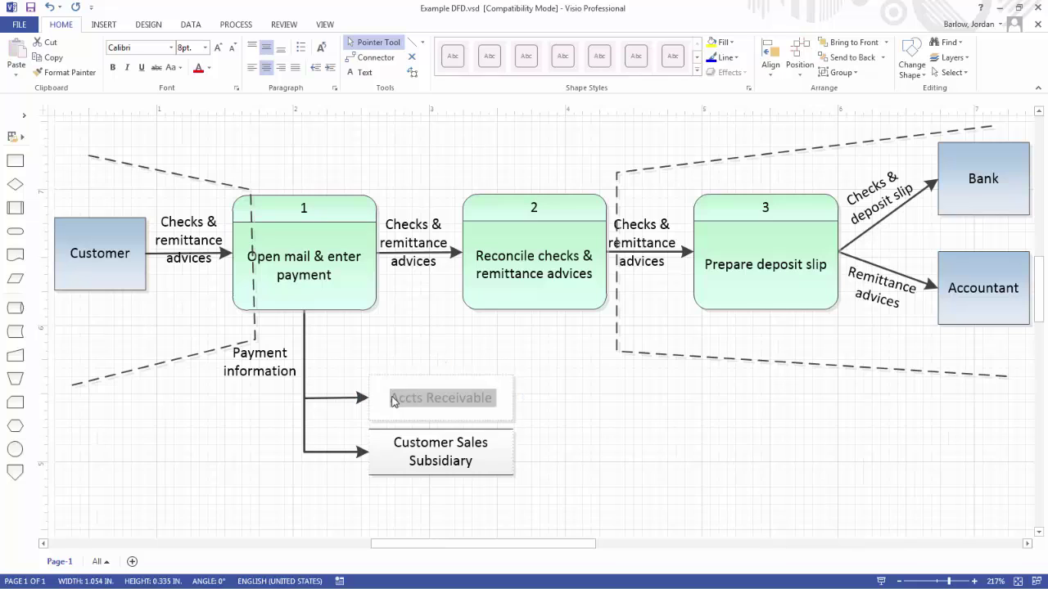
pyautogui.click(391, 398)
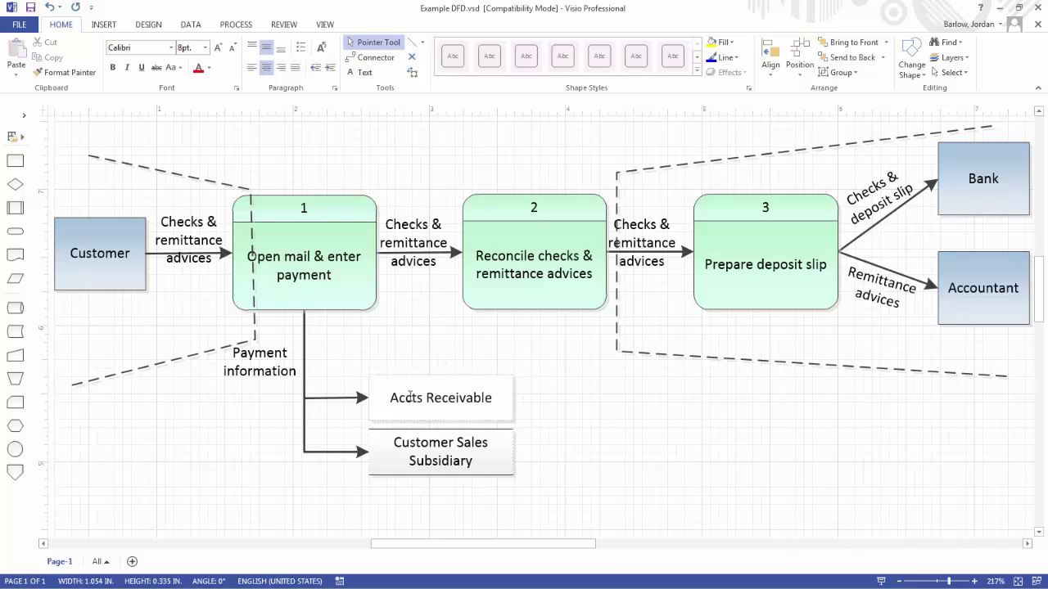
pyautogui.write('SQL Serv')
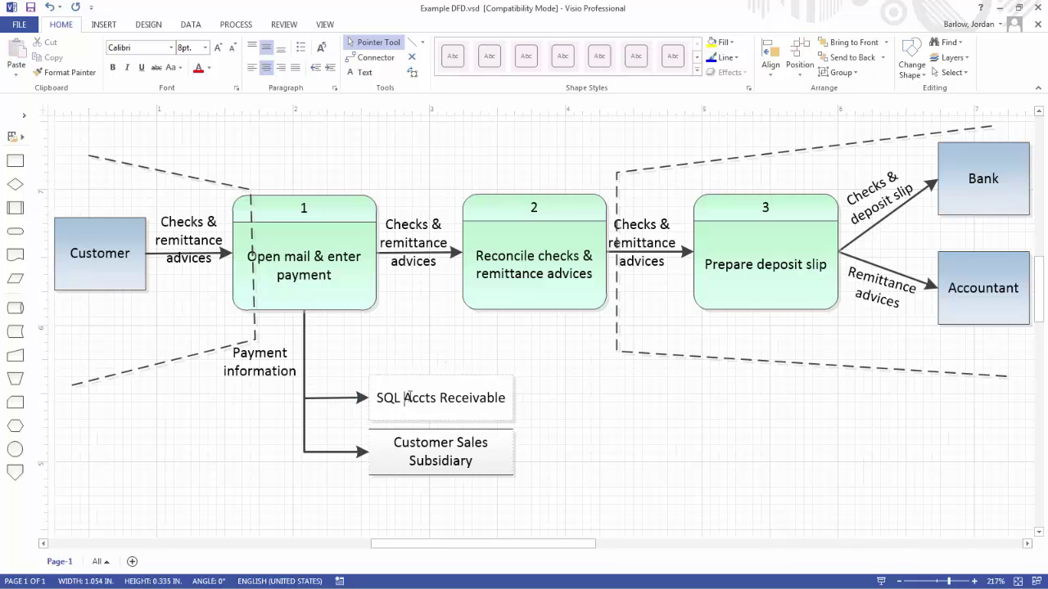
pyautogui.write('er: Accts')
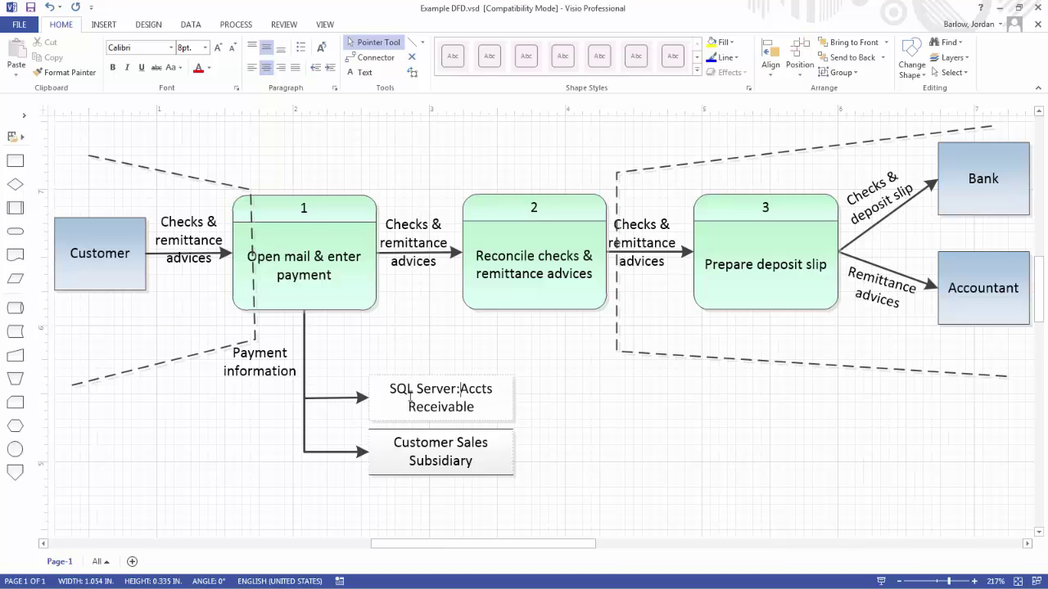
pyautogui.write(' Receivable table')
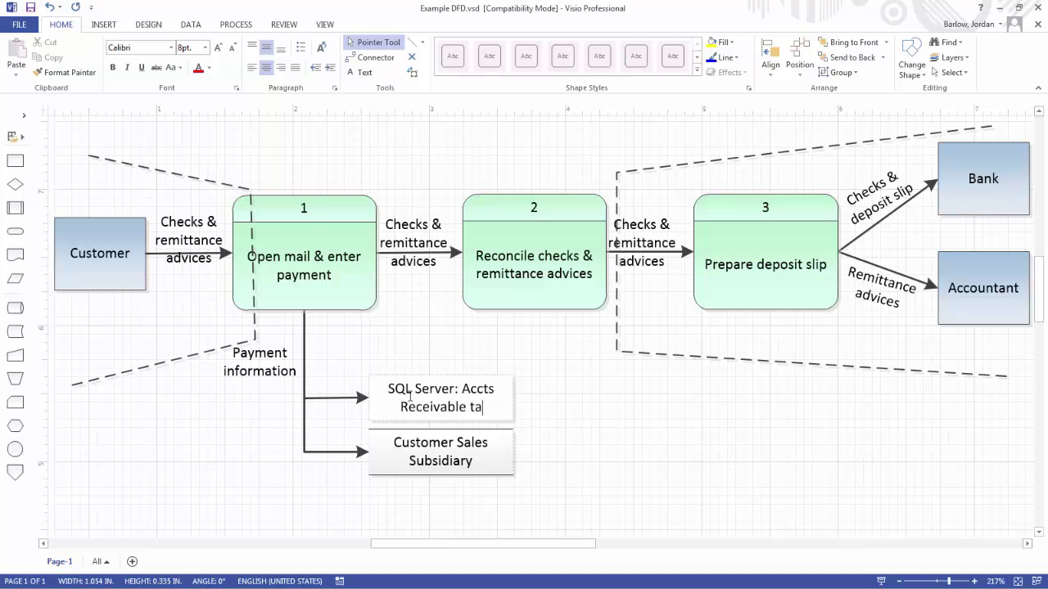
pyautogui.click(418, 463)
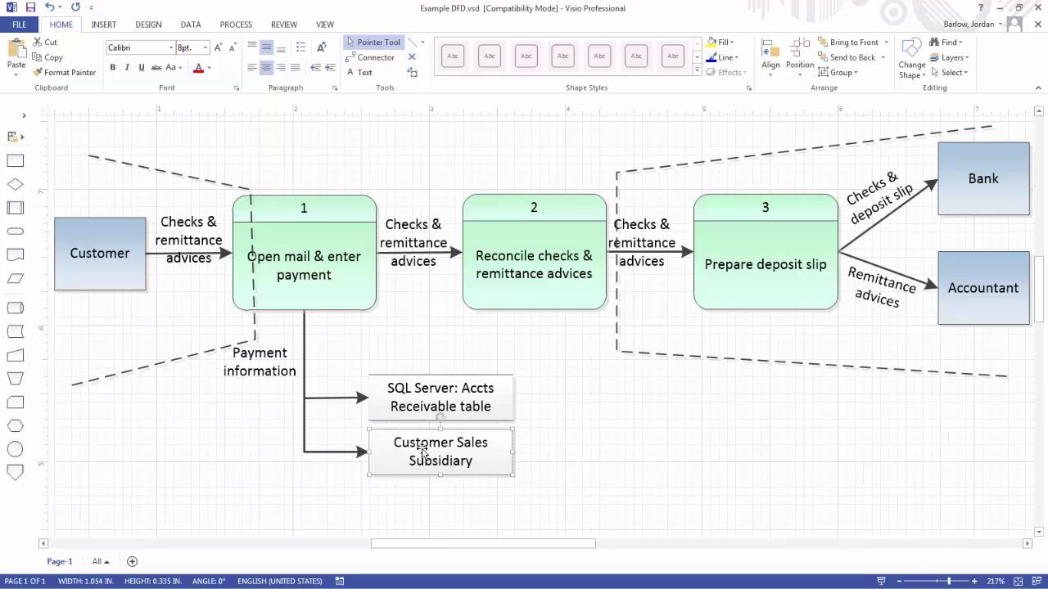
pyautogui.doubleClick(411, 450)
pyautogui.press('Home')
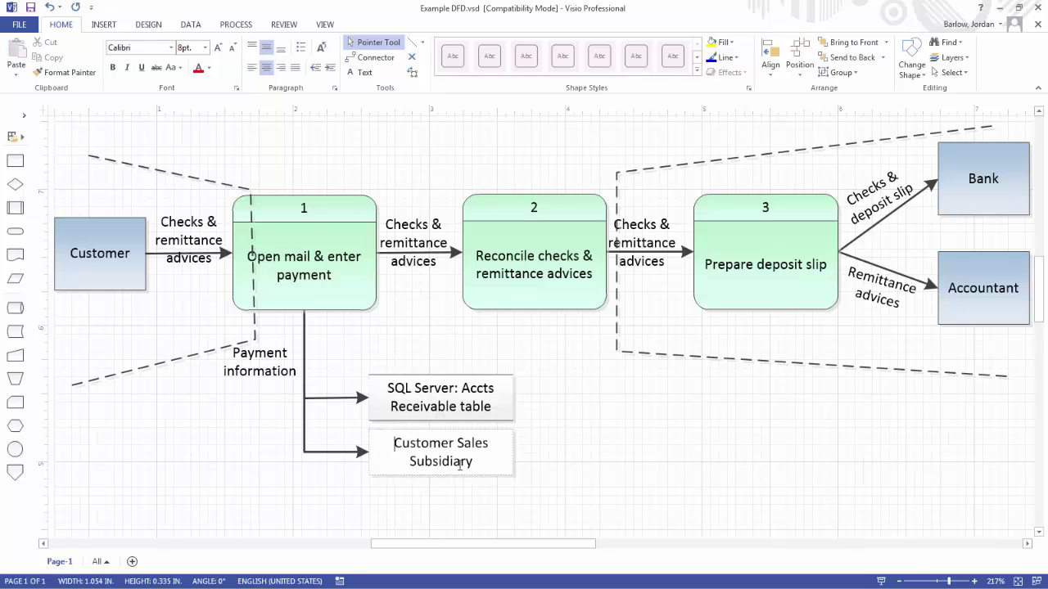
pyautogui.write('SQL Server:')
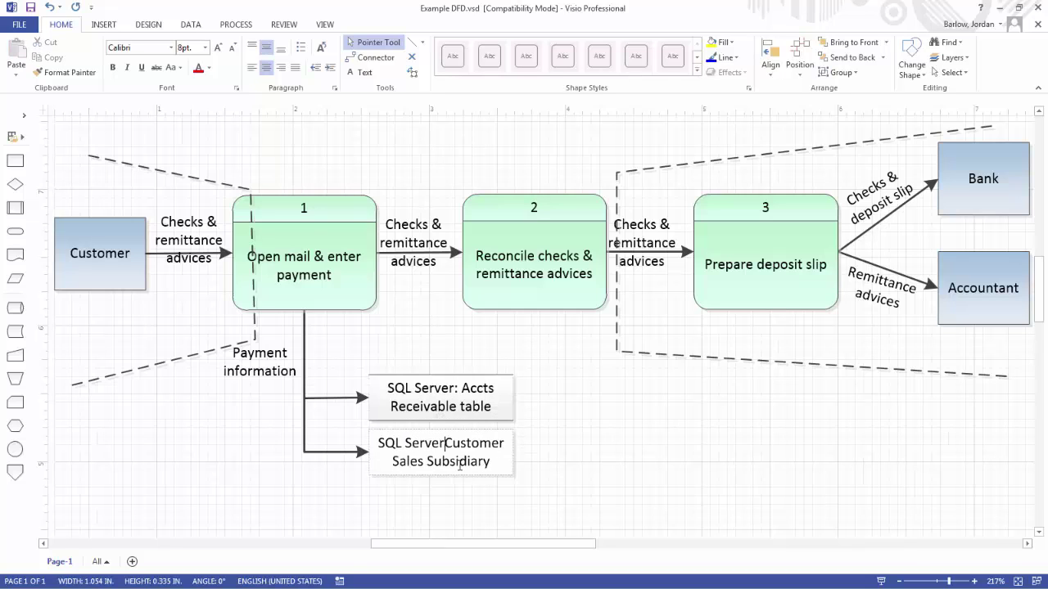
pyautogui.press('End')
pyautogui.write('table')
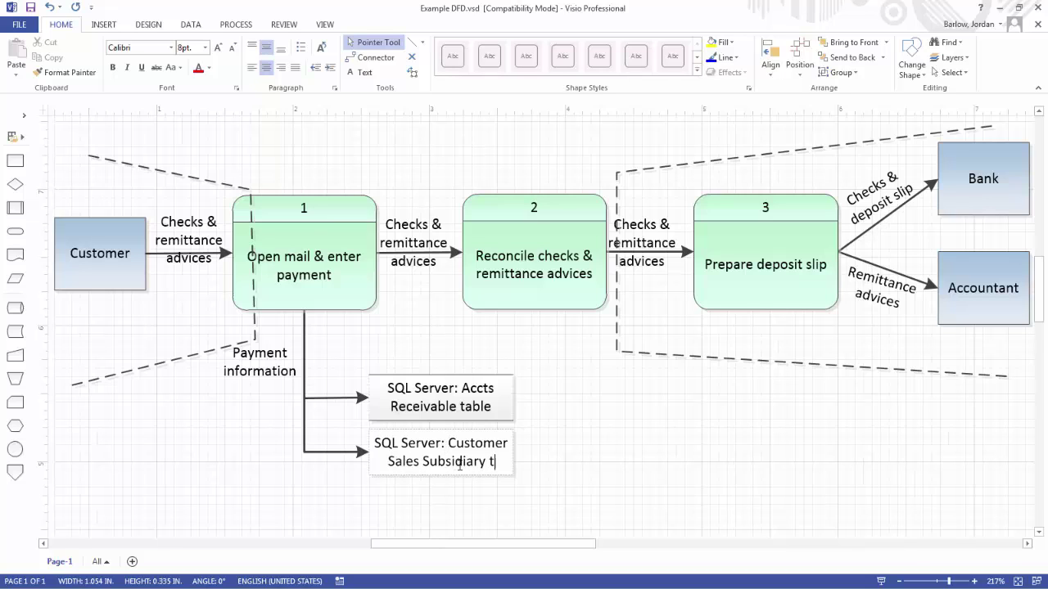
# Replace the 'Payment information' flow label with 'SQL Server AR and Customer table fields'.
pyautogui.click(275, 360)
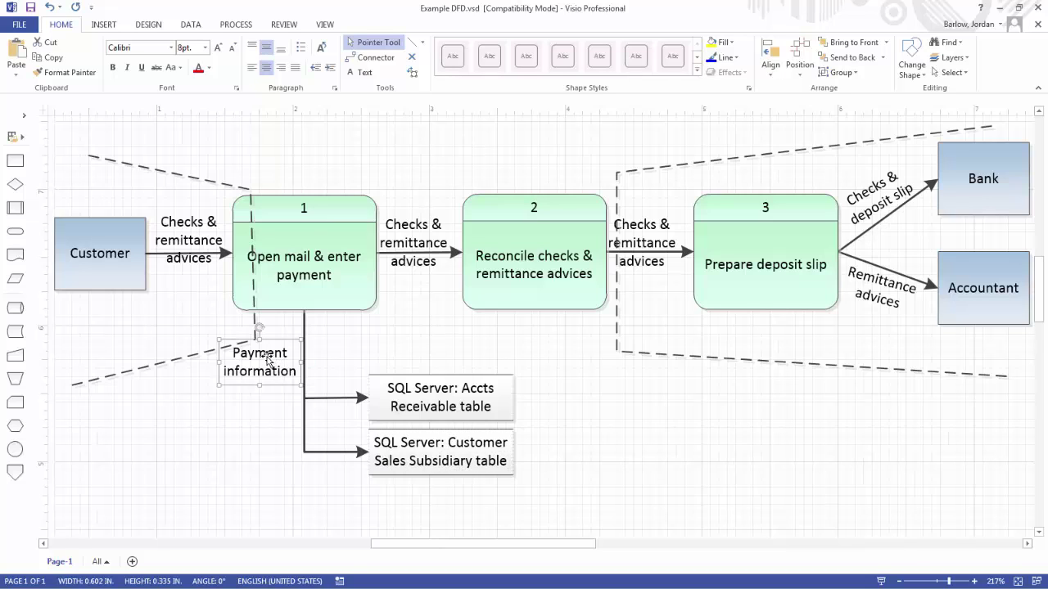
pyautogui.press('Escape')
pyautogui.doubleClick(268, 361)
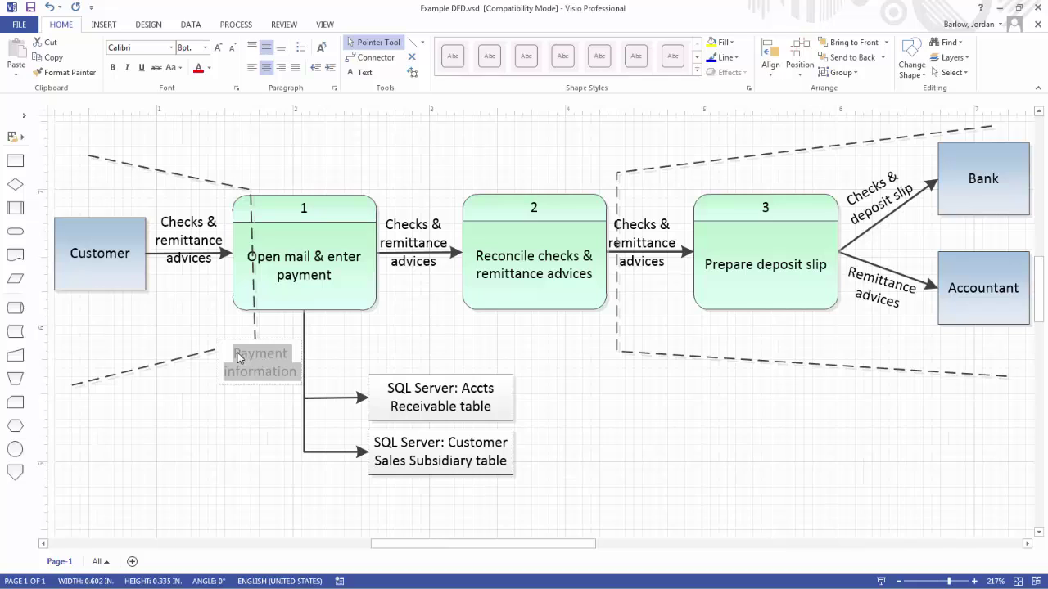
pyautogui.click(238, 357)
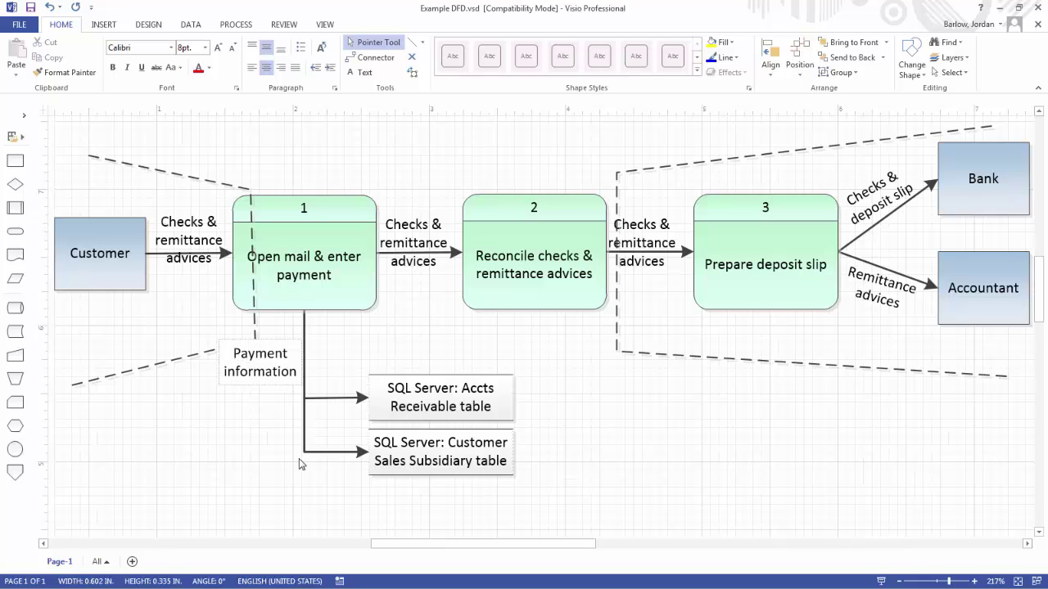
pyautogui.write('SQL Server ')
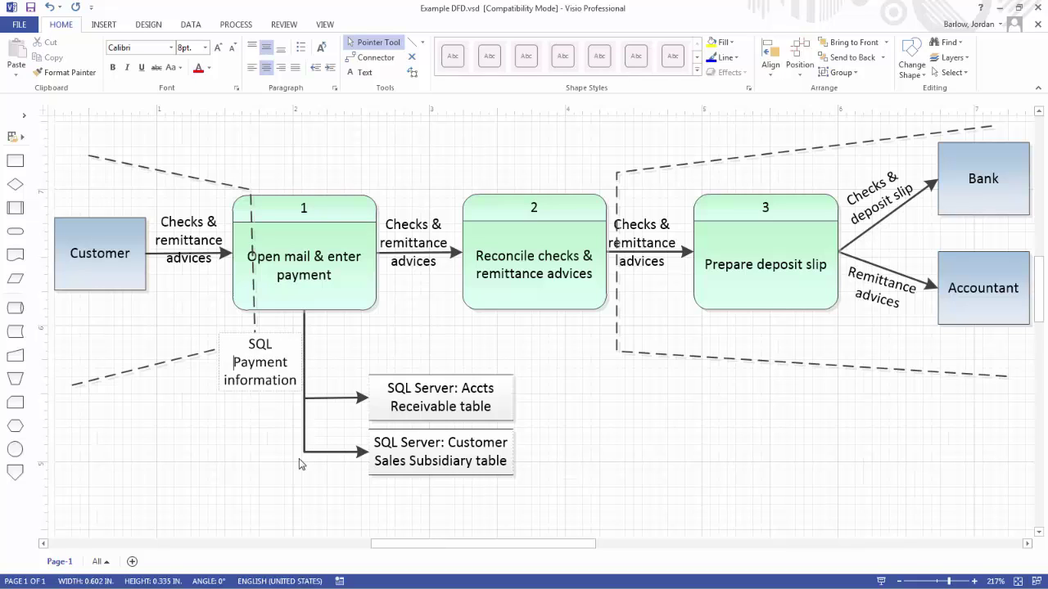
pyautogui.write('AR and ')
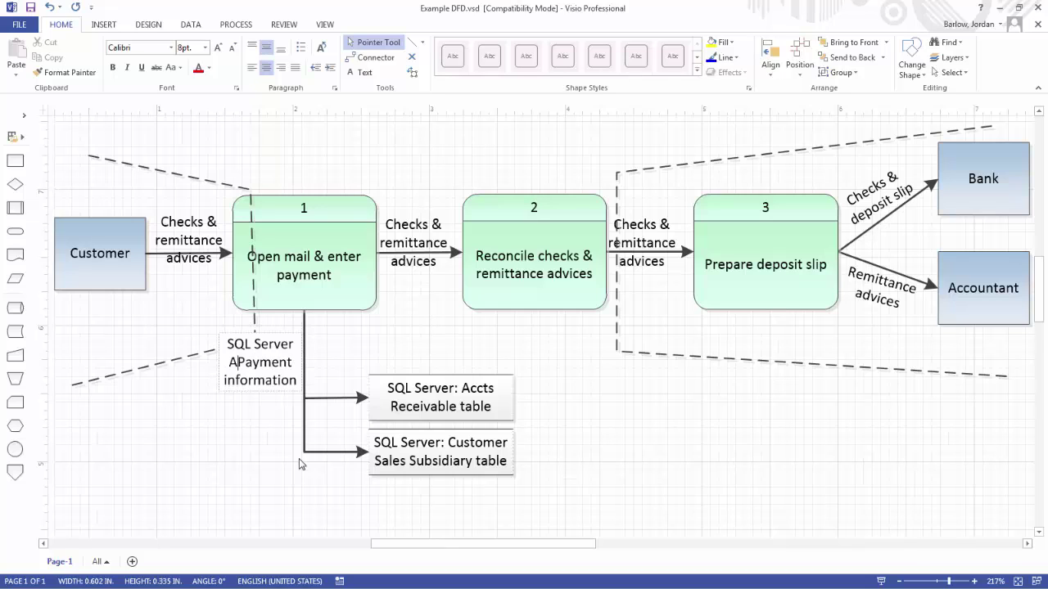
pyautogui.write('Customer table')
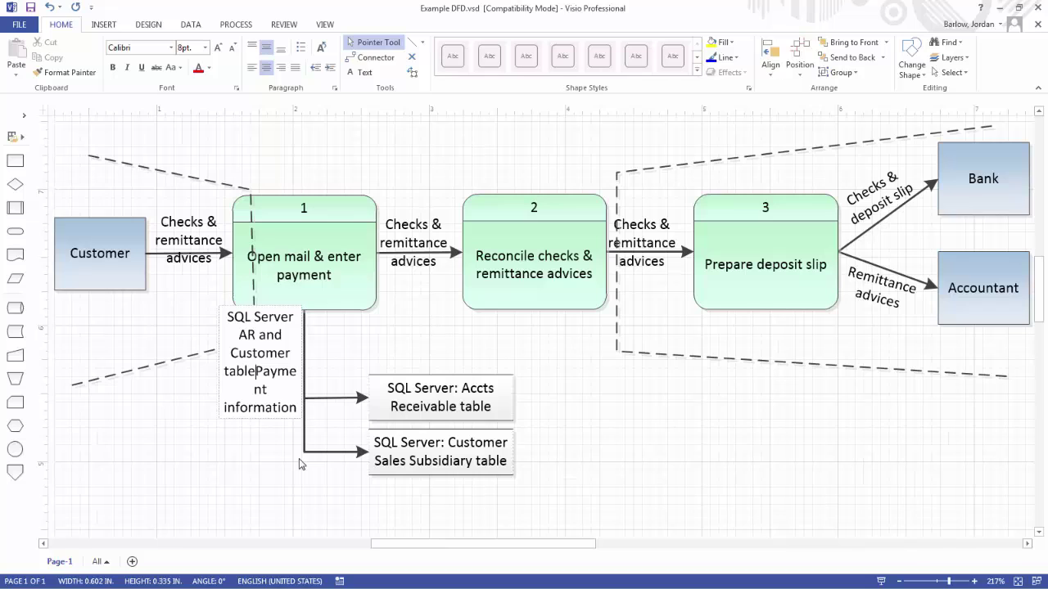
pyautogui.write(' fields')
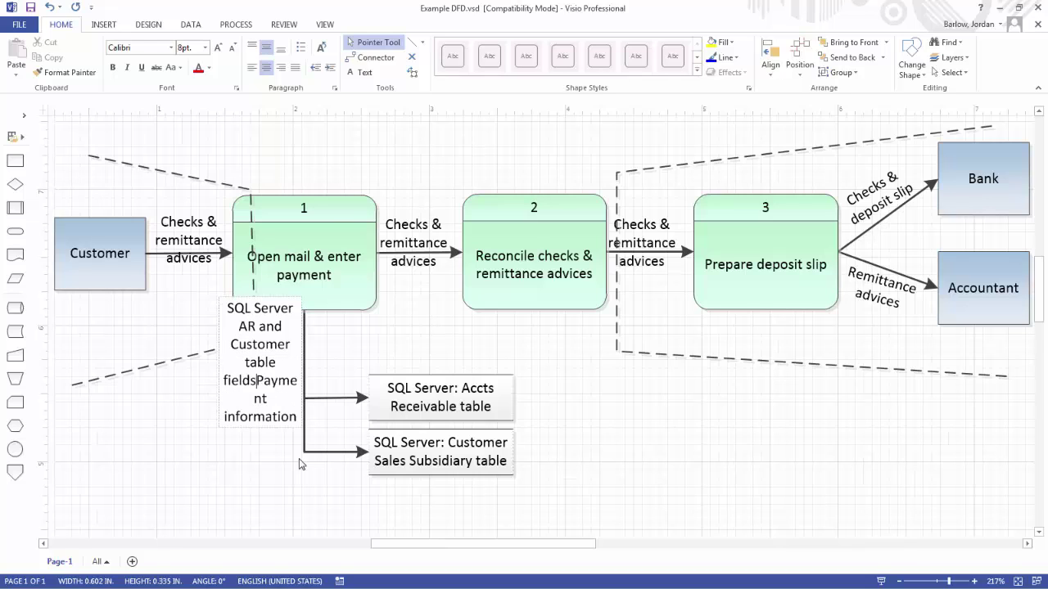
pyautogui.hotkey('shift', 'Right')
pyautogui.hotkey('shift', 'Right')
pyautogui.hotkey('shift', 'Right')
pyautogui.hotkey('shift', 'Right')
pyautogui.hotkey('shift', 'Right')
pyautogui.hotkey('shift', 'Right')
pyautogui.hotkey('shift', 'Right')
pyautogui.hotkey('shift', 'Right')
pyautogui.hotkey('shift', 'Right')
pyautogui.hotkey('shift', 'Right')
pyautogui.hotkey('shift', 'Right')
pyautogui.hotkey('shift', 'Right')
pyautogui.hotkey('shift', 'Right')
pyautogui.hotkey('shift', 'Right')
pyautogui.hotkey('shift', 'Right')
pyautogui.hotkey('shift', 'Right')
pyautogui.hotkey('shift', 'Right')
pyautogui.hotkey('shift', 'Right')
pyautogui.hotkey('shift', 'Right')
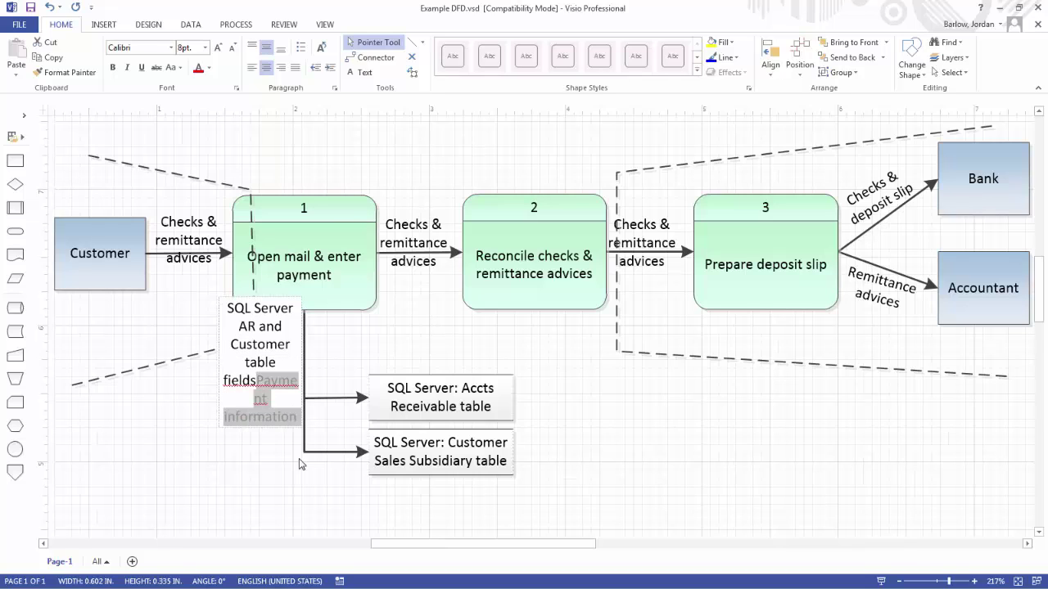
pyautogui.press('Delete')
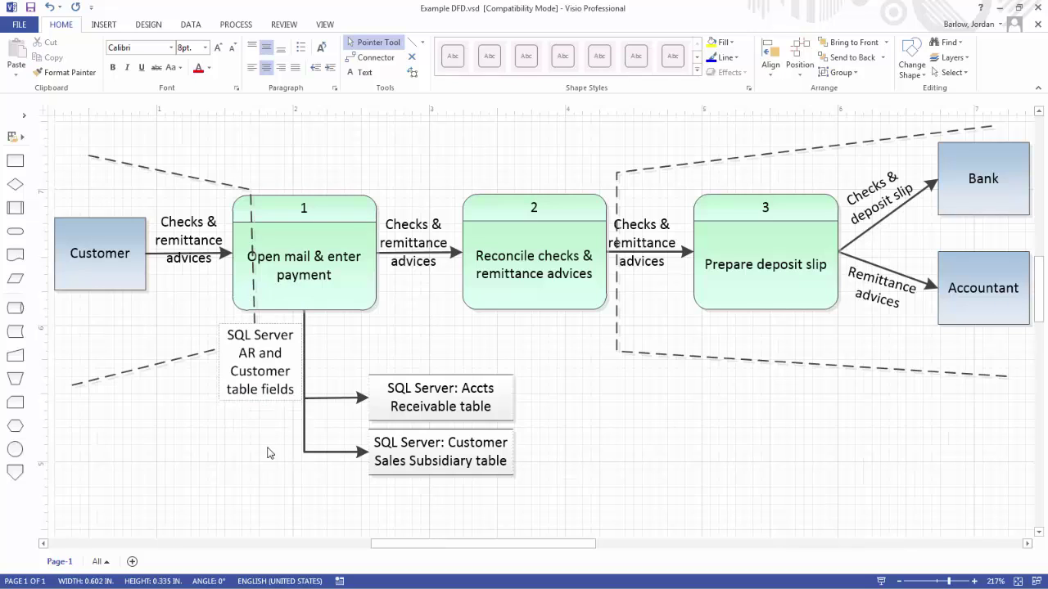
# Drag the SQL Server AR and Customer label lower, below the boundary line.
pyautogui.click(270, 454)
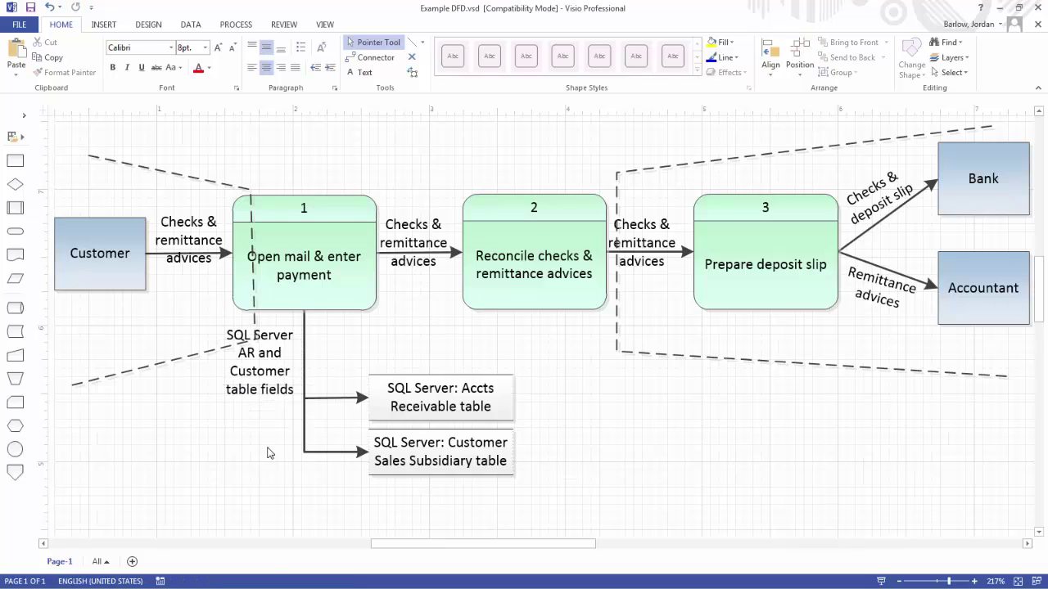
pyautogui.click(278, 362)
pyautogui.moveTo(278, 363); pyautogui.dragTo(272, 401)
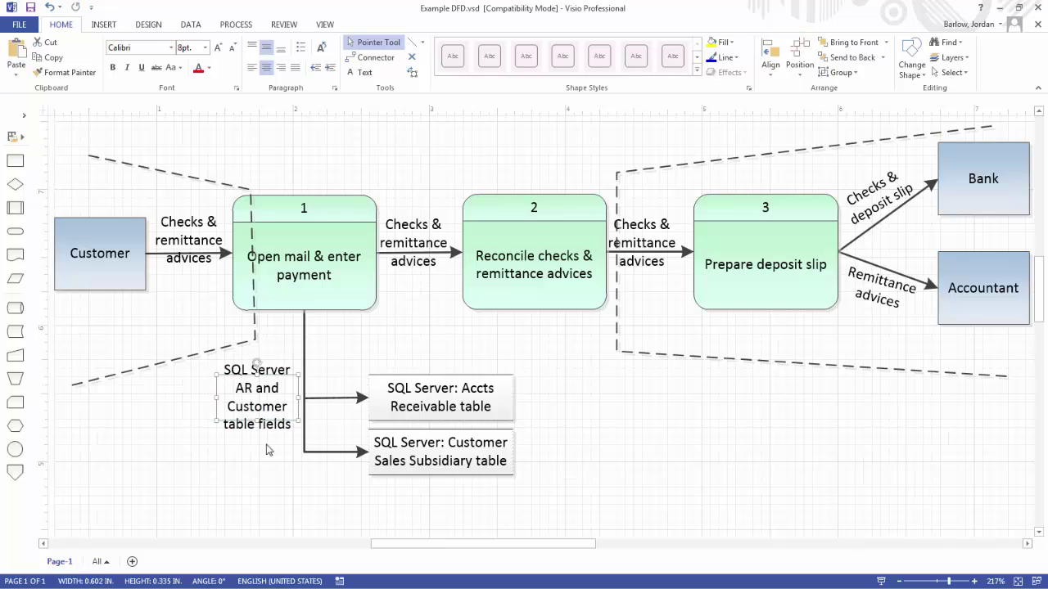
pyautogui.click(274, 478)
pyautogui.click(319, 264)
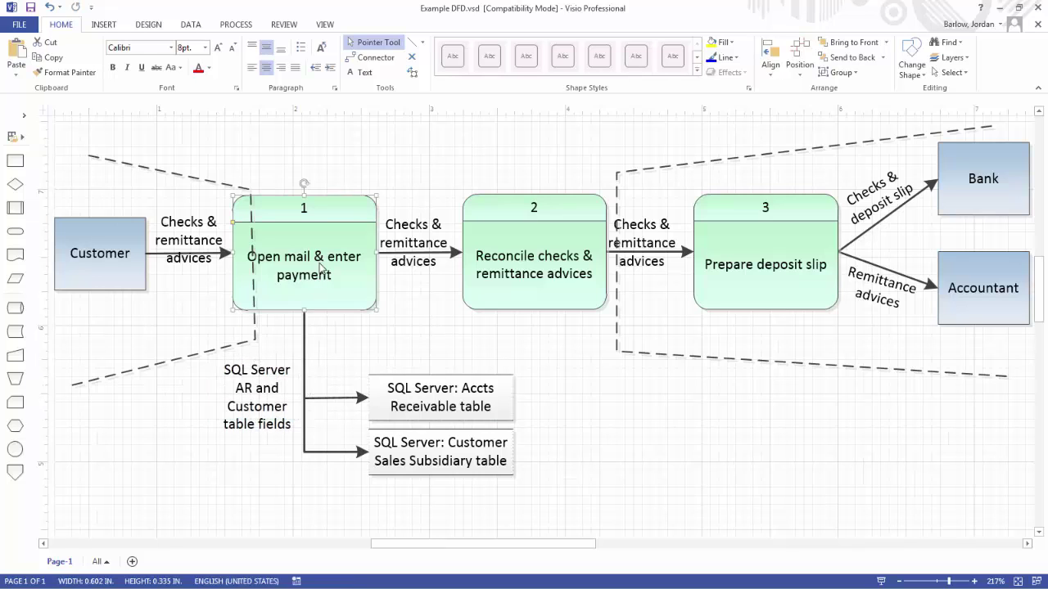
# Add 'Java' on a new line under the text of processes 1 and 2.
pyautogui.doubleClick(318, 267)
pyautogui.click(348, 274)
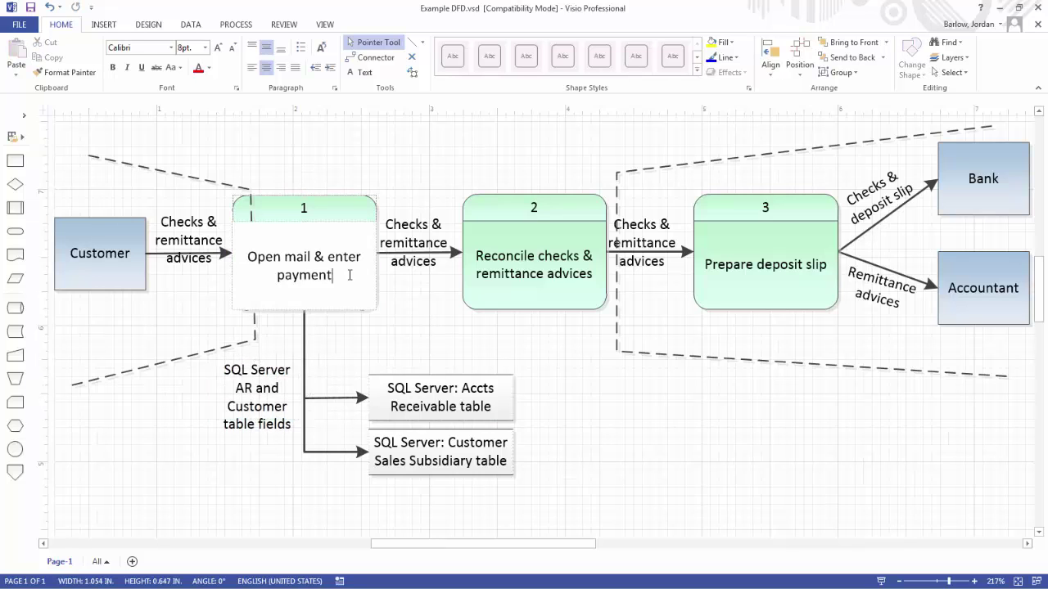
pyautogui.press('Return')
pyautogui.press('Return')
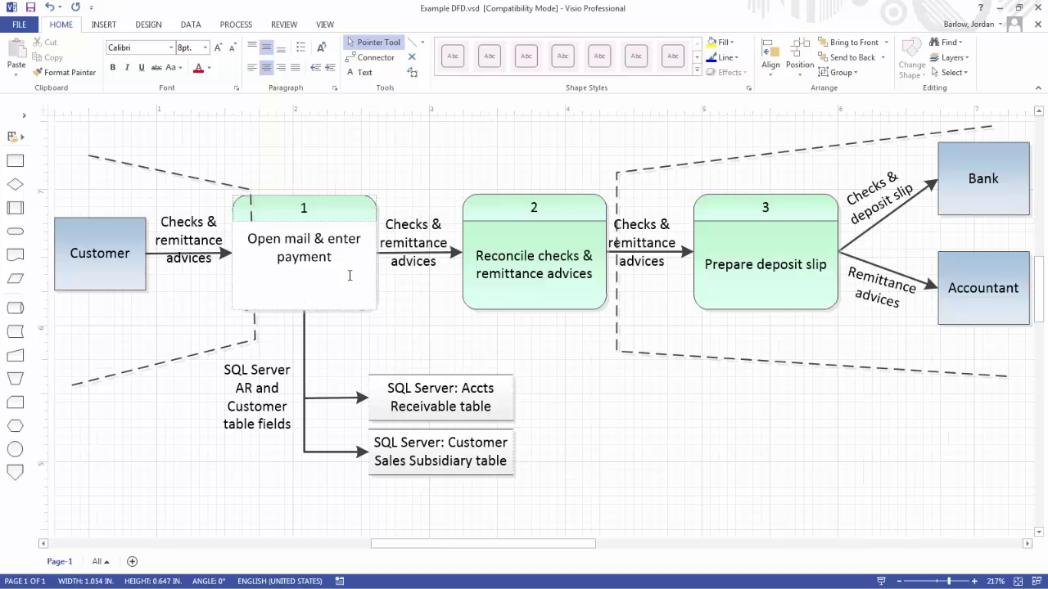
pyautogui.write('Java')
pyautogui.click(456, 339)
pyautogui.doubleClick(508, 278)
pyautogui.press('Delete')
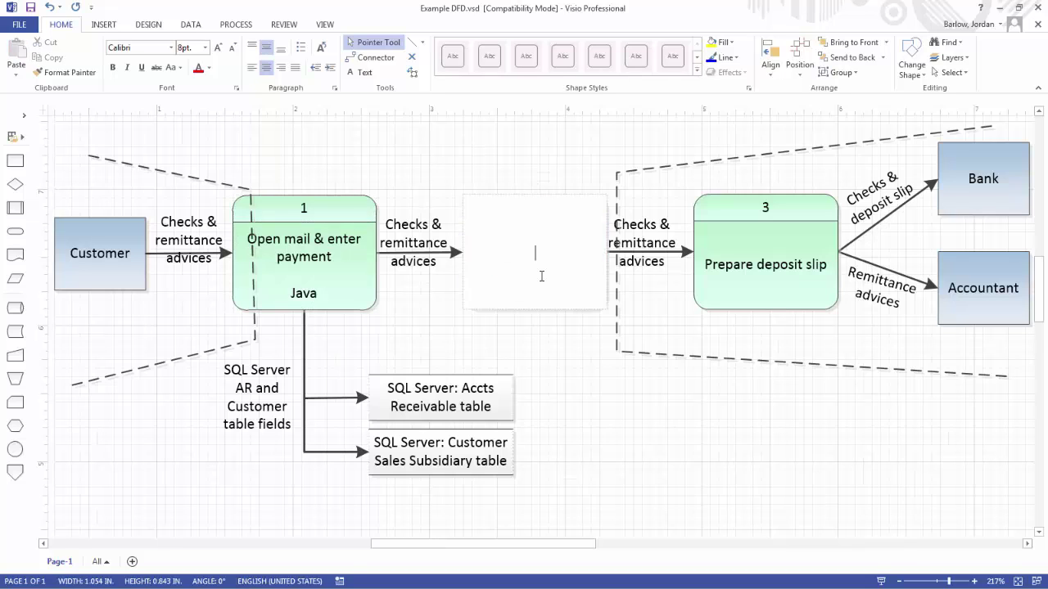
pyautogui.hotkey('ctrl', 'z')
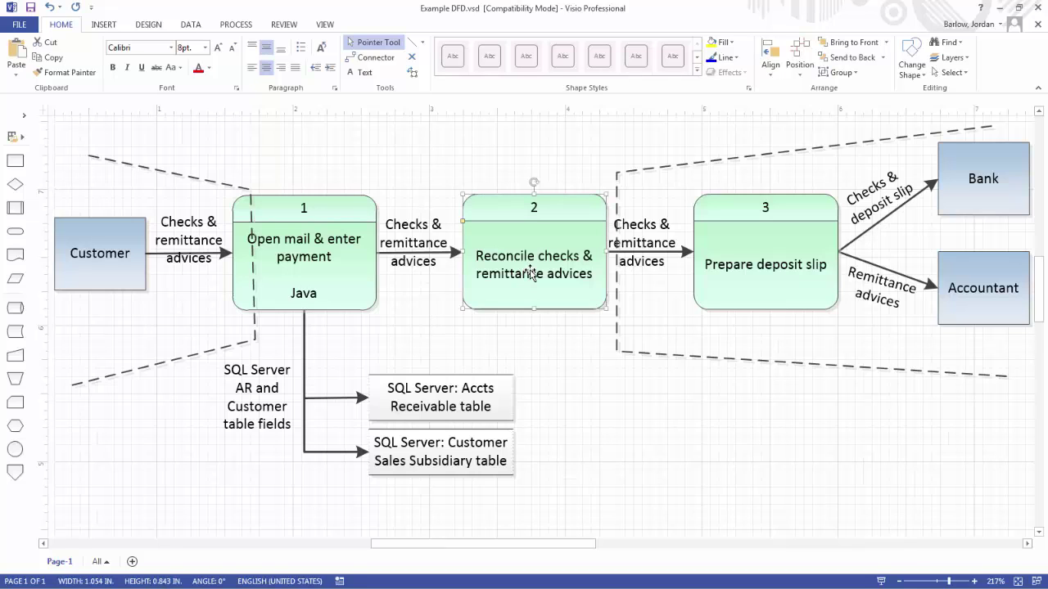
pyautogui.doubleClick(533, 273)
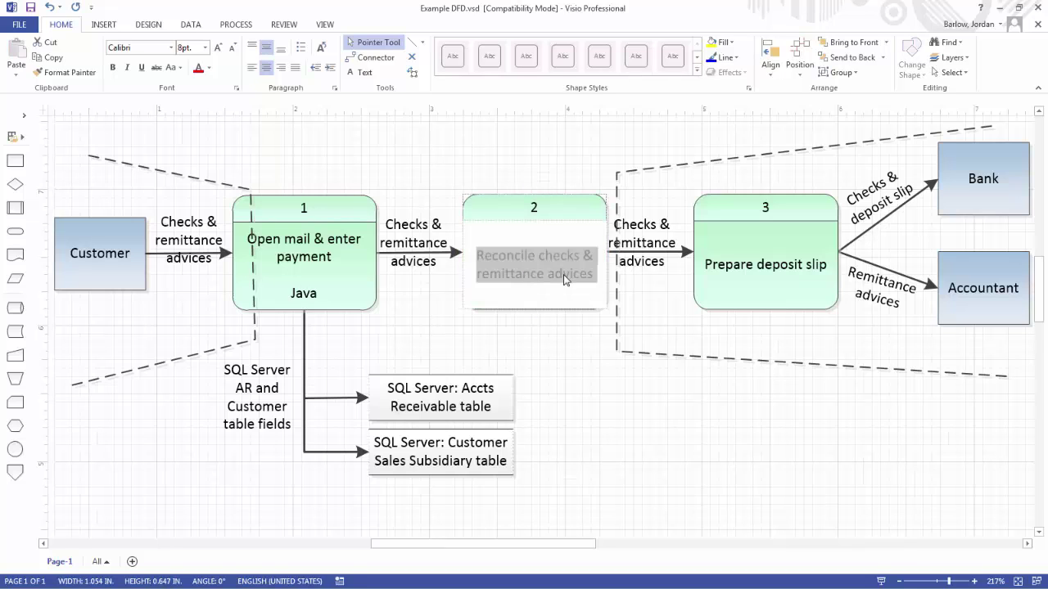
pyautogui.press('End')
pyautogui.press('Return')
pyautogui.write('Ja')
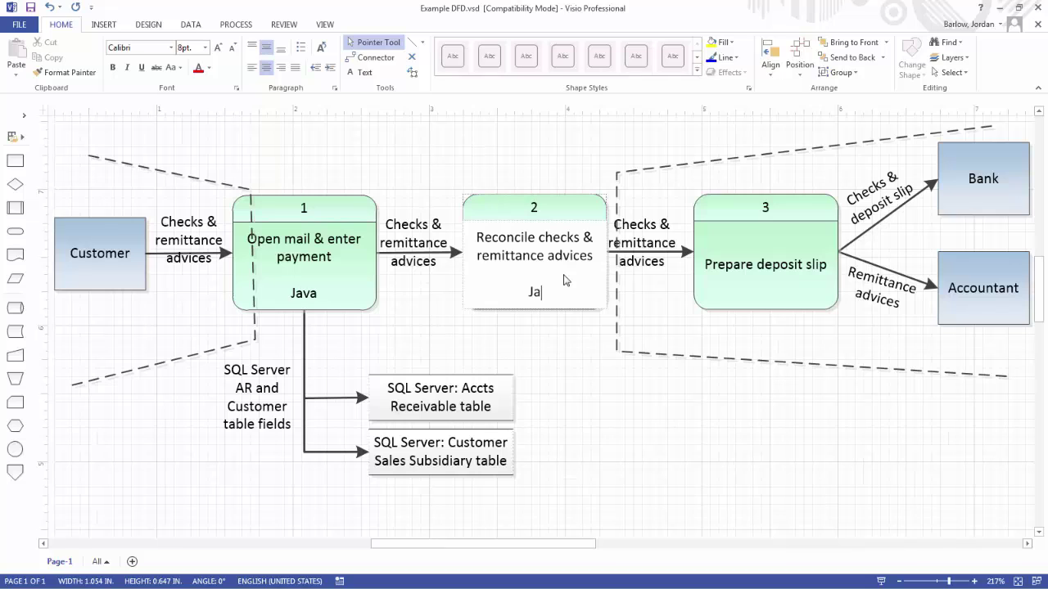
pyautogui.write('va')
pyautogui.click(593, 368)
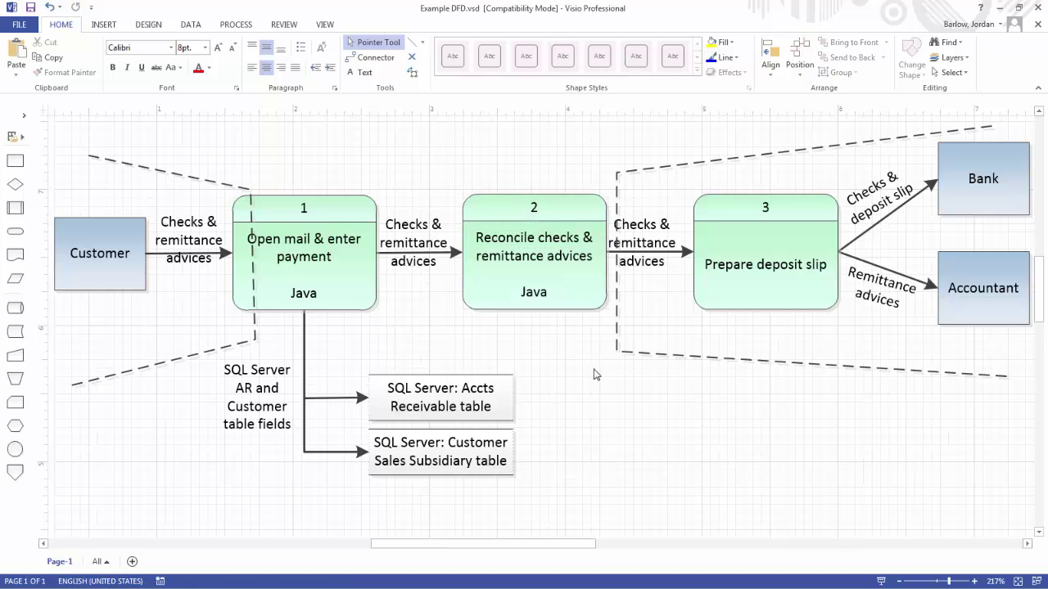
# Add 'Paper form' on a new line under Prepare deposit slip in process 3.
pyautogui.click(774, 277)
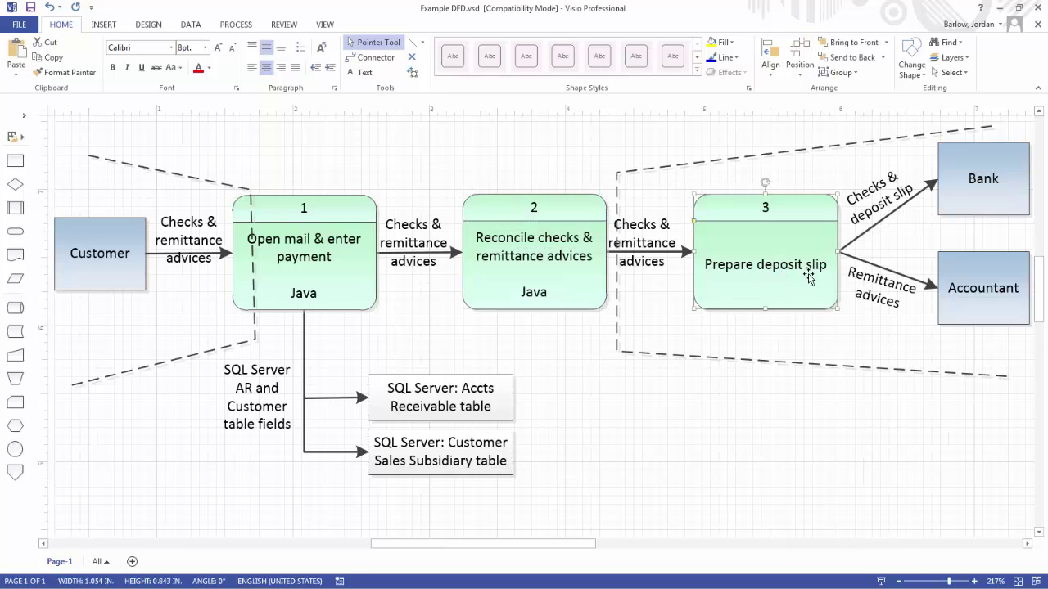
pyautogui.click(814, 268)
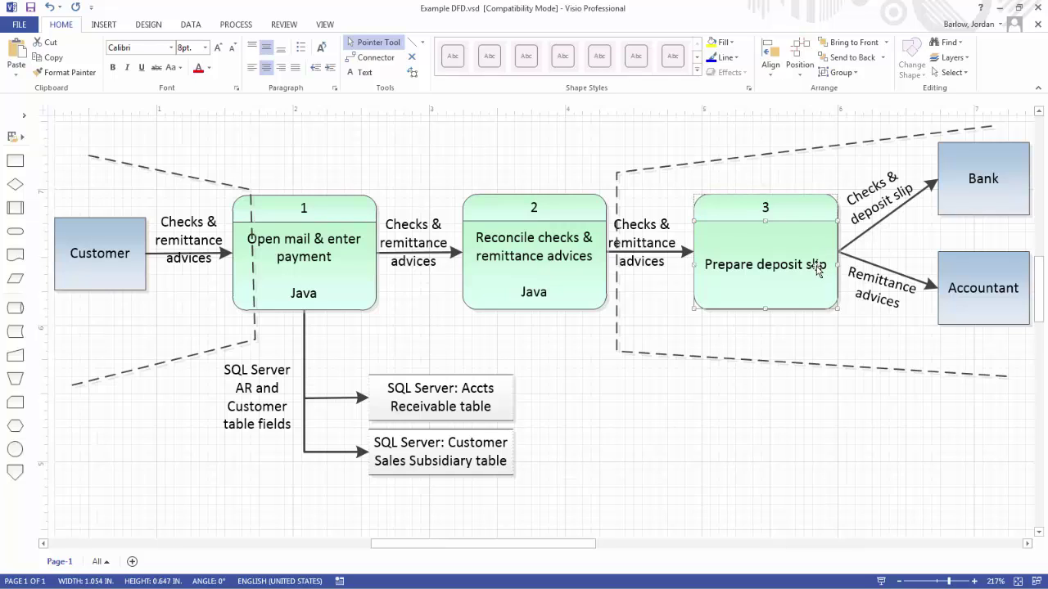
pyautogui.doubleClick(817, 271)
pyautogui.click(830, 271)
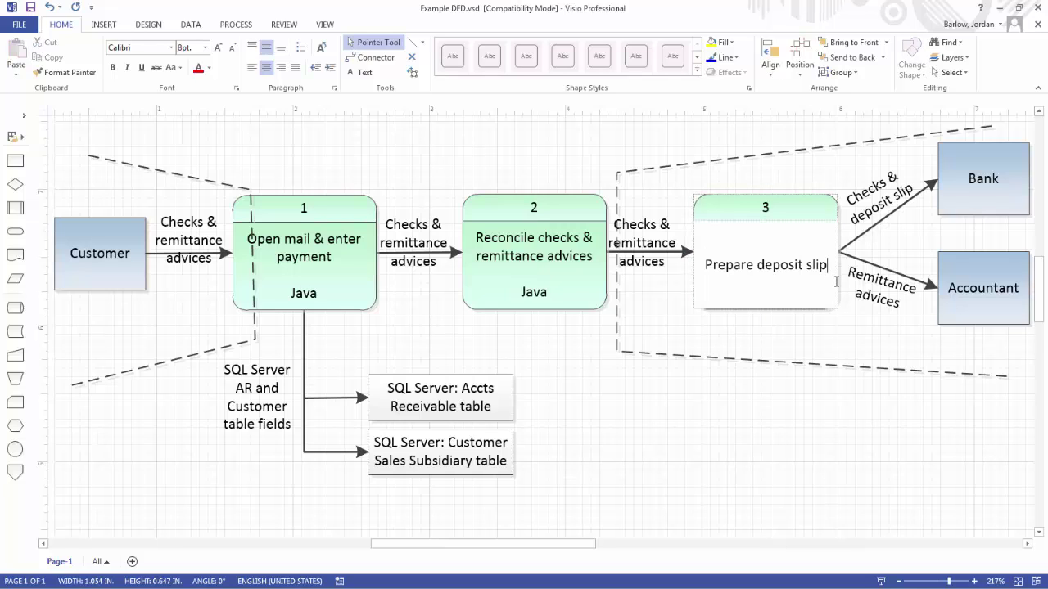
pyautogui.press('Return')
pyautogui.press('Return')
pyautogui.write('Paper form')
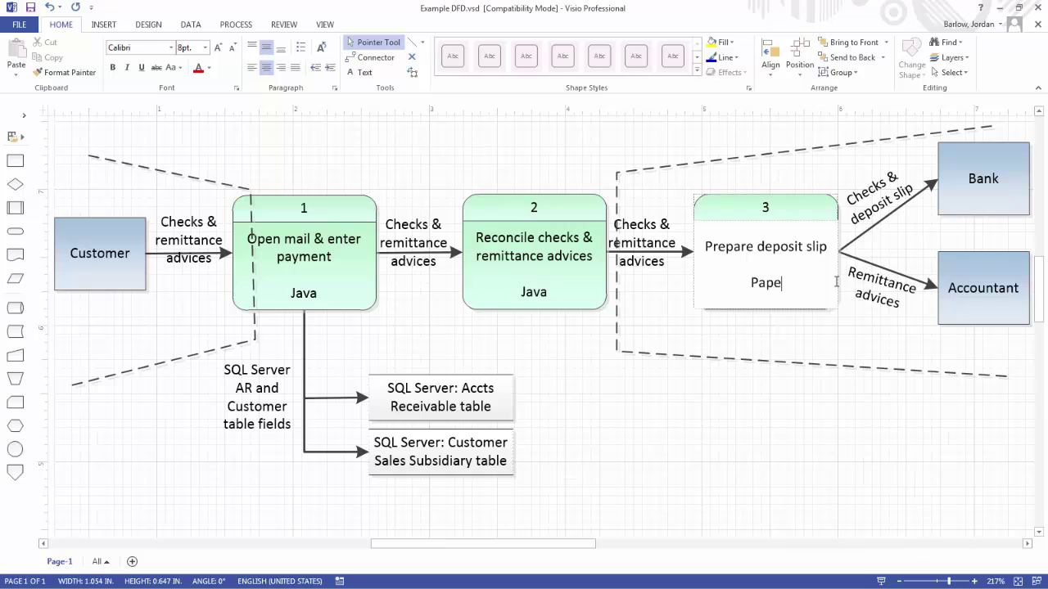
pyautogui.click(665, 410)
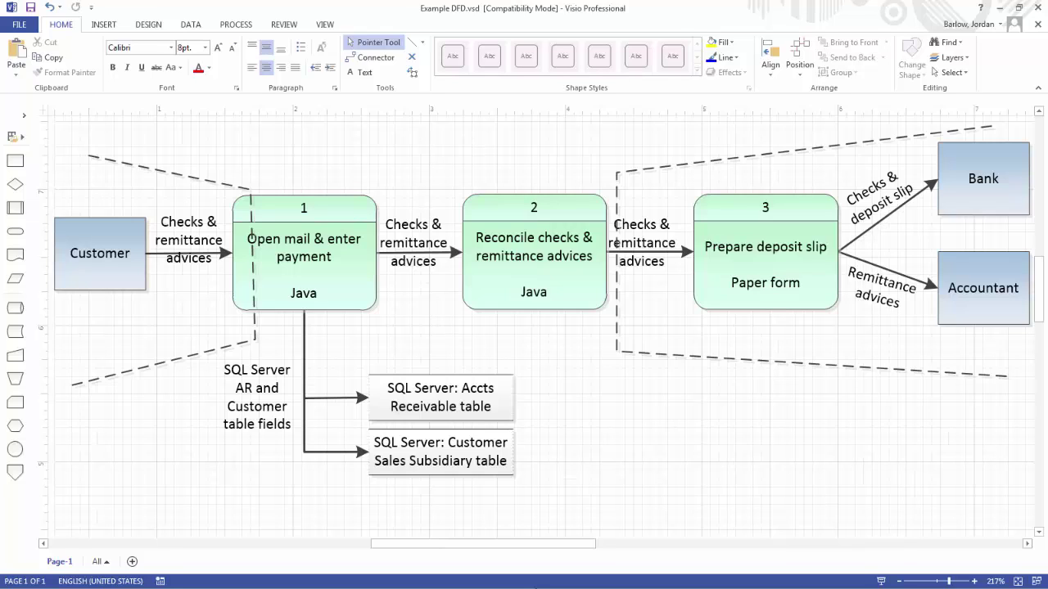
# Paste a connector from process 2 labelled 'Backup files created in Java-based reconciliation system'.
pyautogui.hotkey('ctrl', 'v')
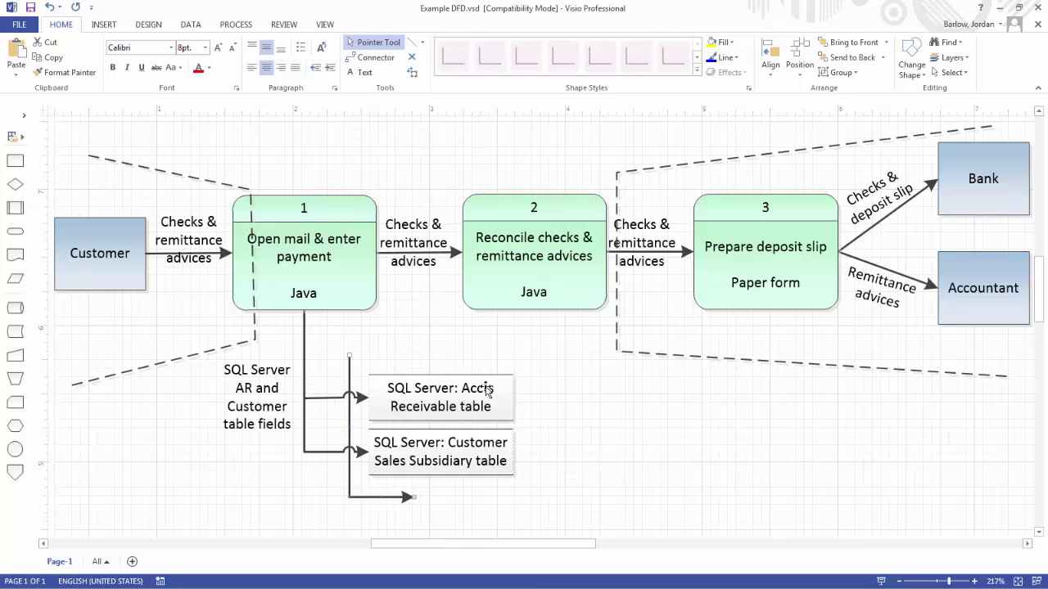
pyautogui.moveTo(349, 377); pyautogui.dragTo(533, 311)
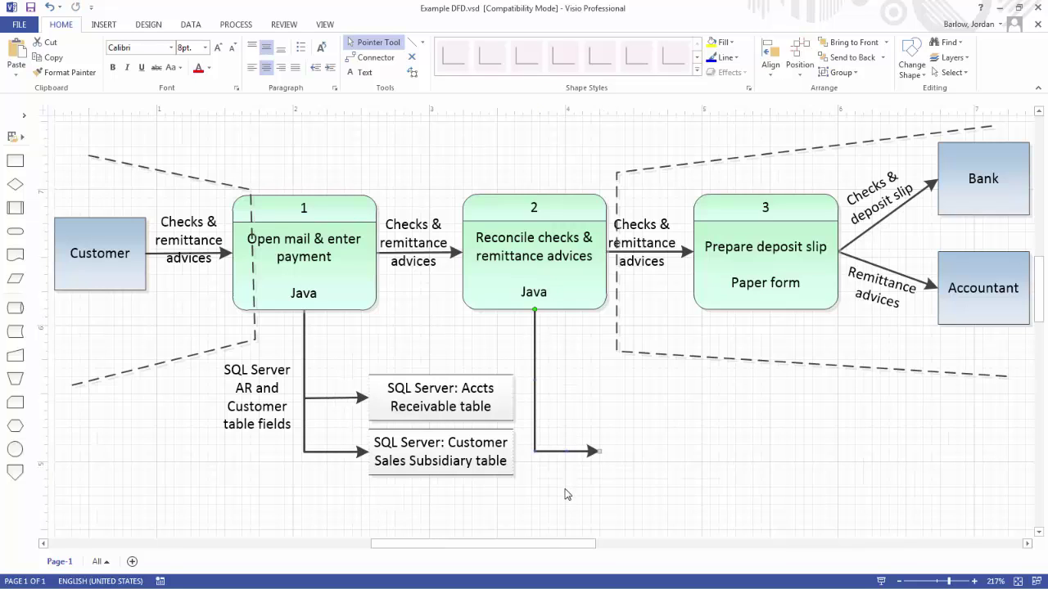
pyautogui.write('Ba')
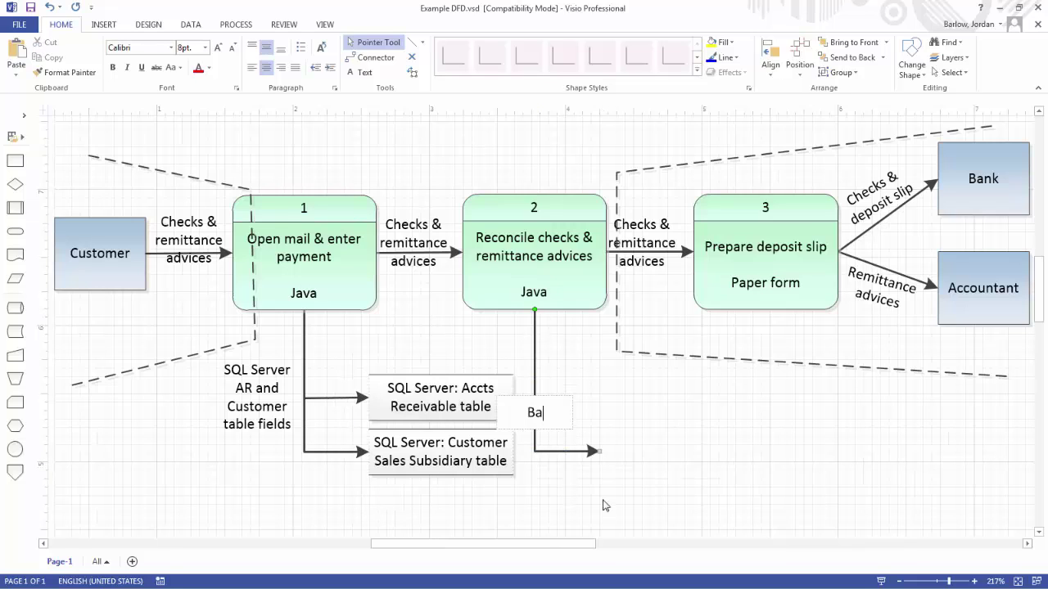
pyautogui.write('ckup files ')
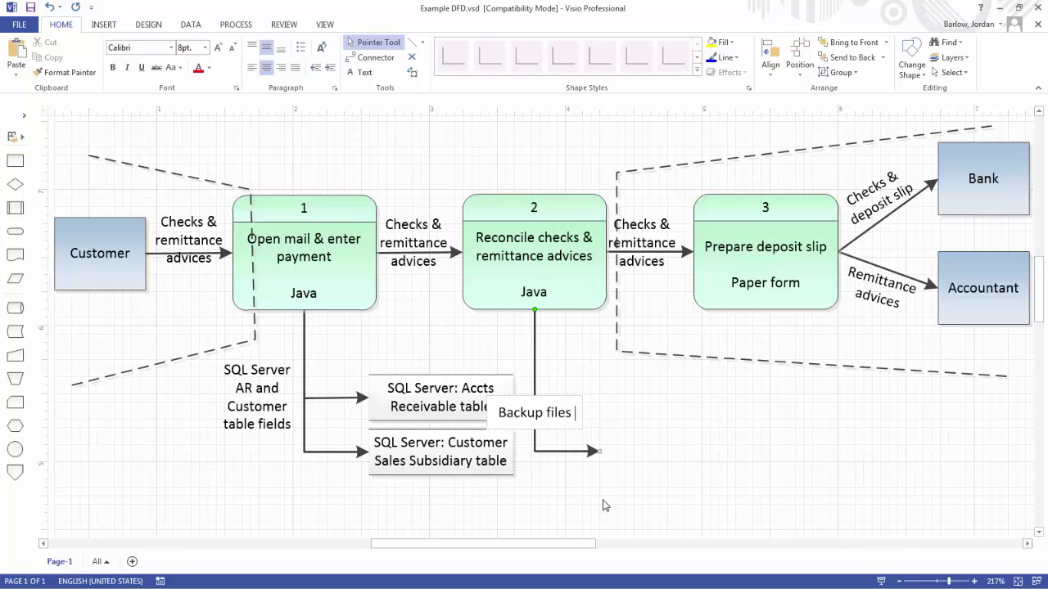
pyautogui.write('created i')
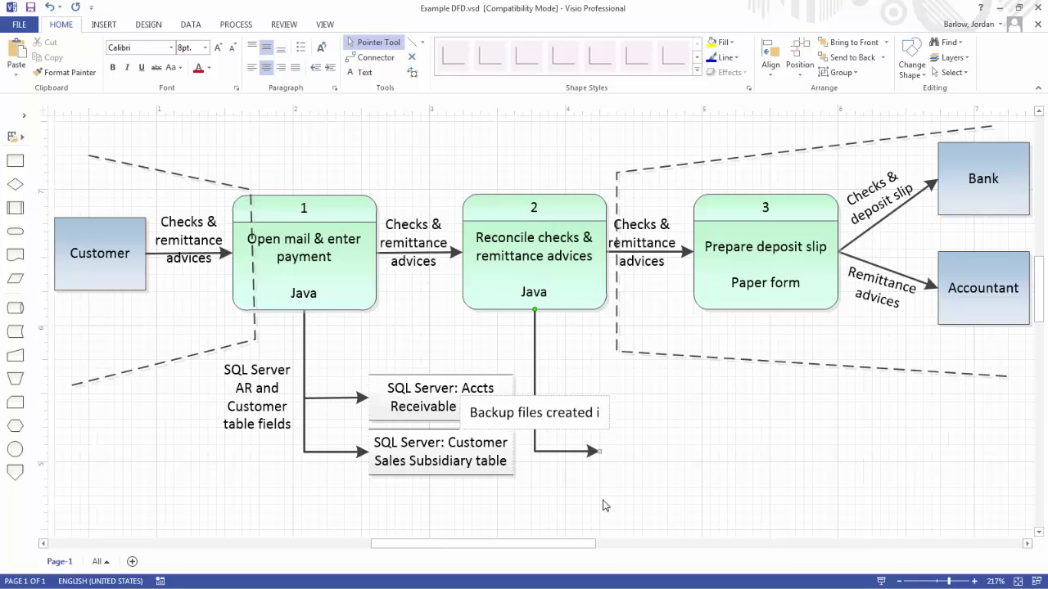
pyautogui.write('n Java-b')
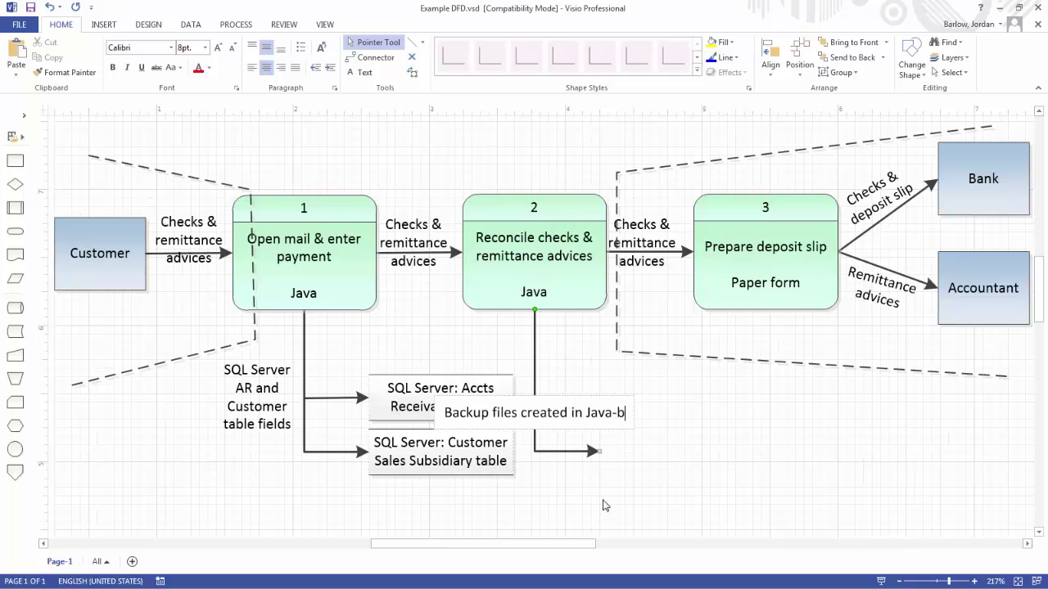
pyautogui.write('ased reconcil')
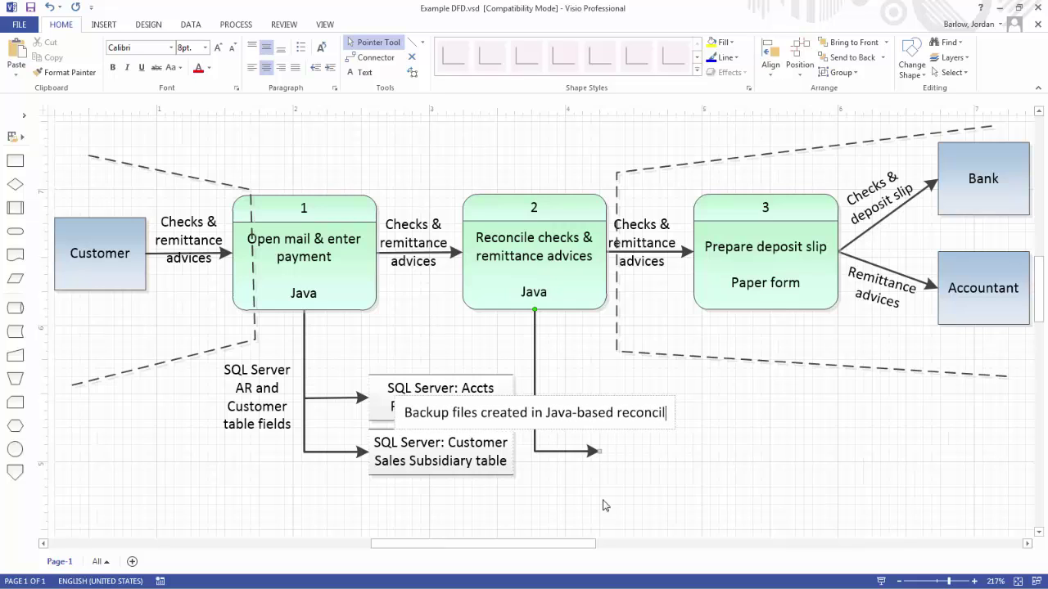
pyautogui.write('iation system')
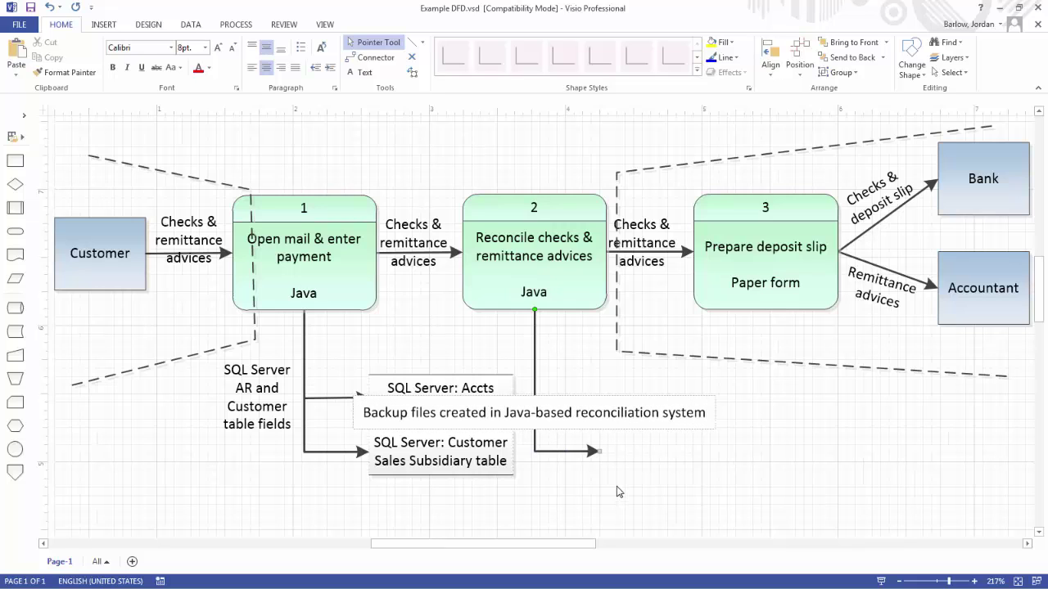
pyautogui.click(610, 483)
# Copy the table store to the arrow's end and rename it 'External hard drive: Backup files'.
pyautogui.moveTo(569, 421); pyautogui.dragTo(625, 453)
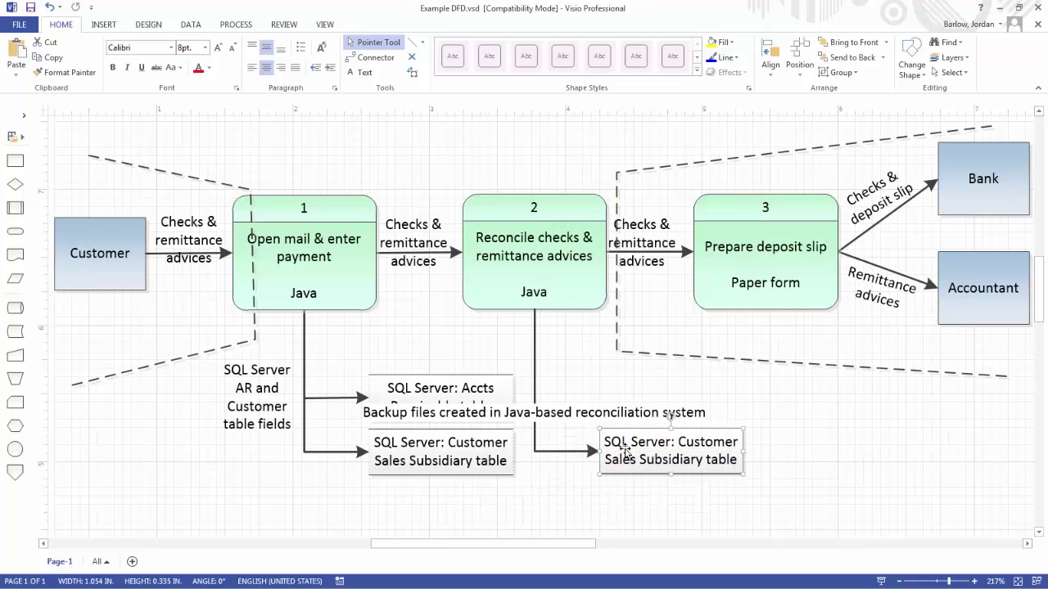
pyautogui.doubleClick(630, 457)
pyautogui.write('Ext')
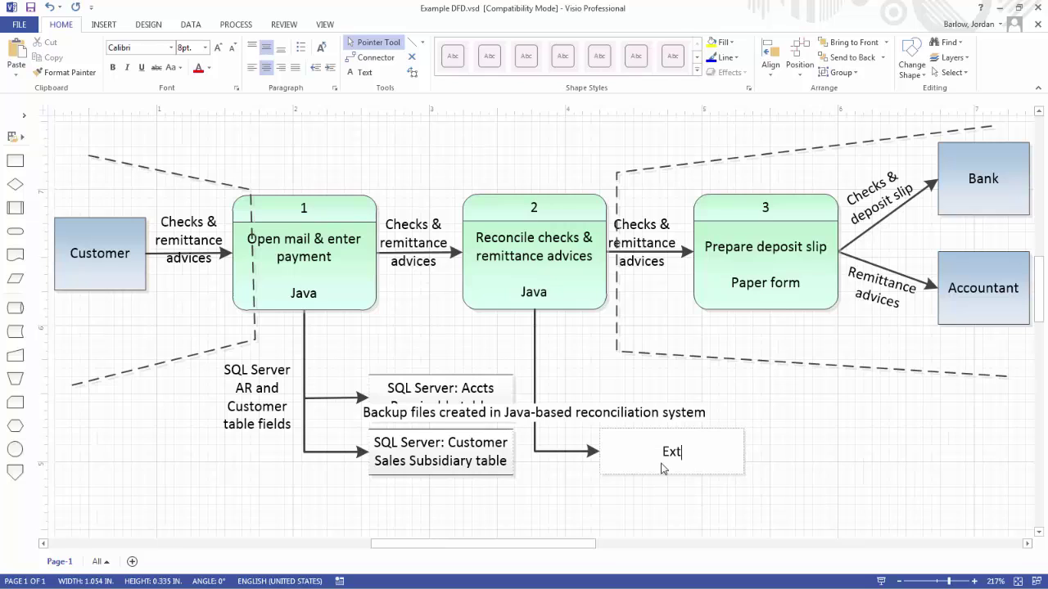
pyautogui.write('ernal hard drive: B')
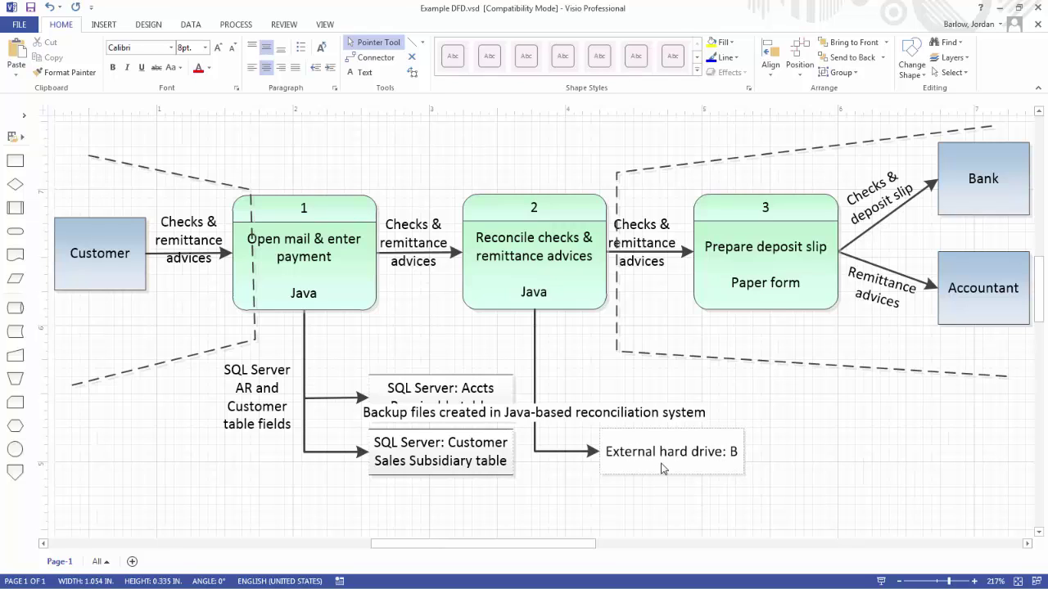
pyautogui.write('ackup fil')
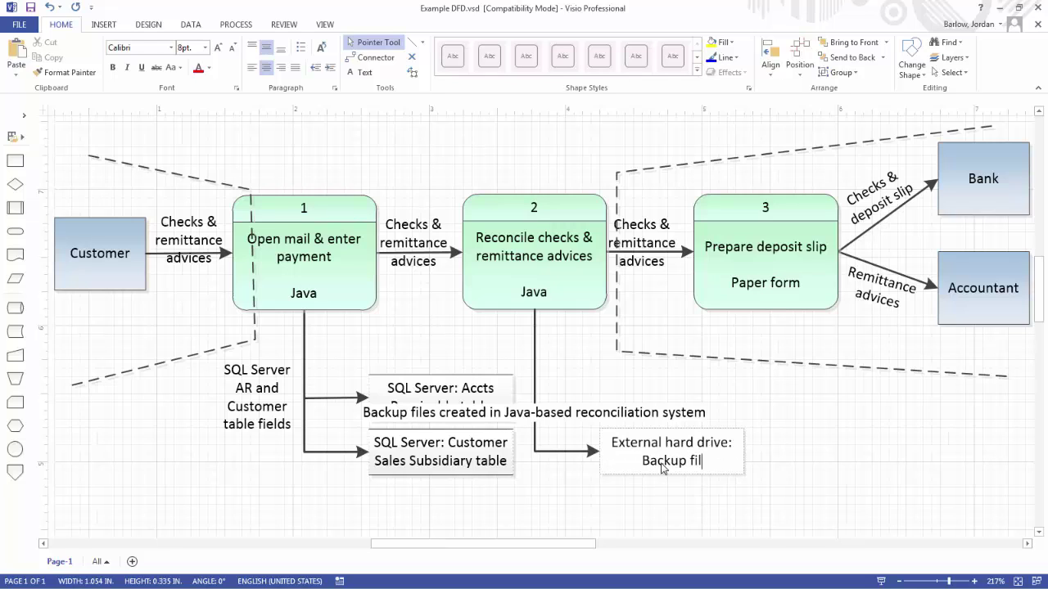
pyautogui.write('es')
pyautogui.click(801, 507)
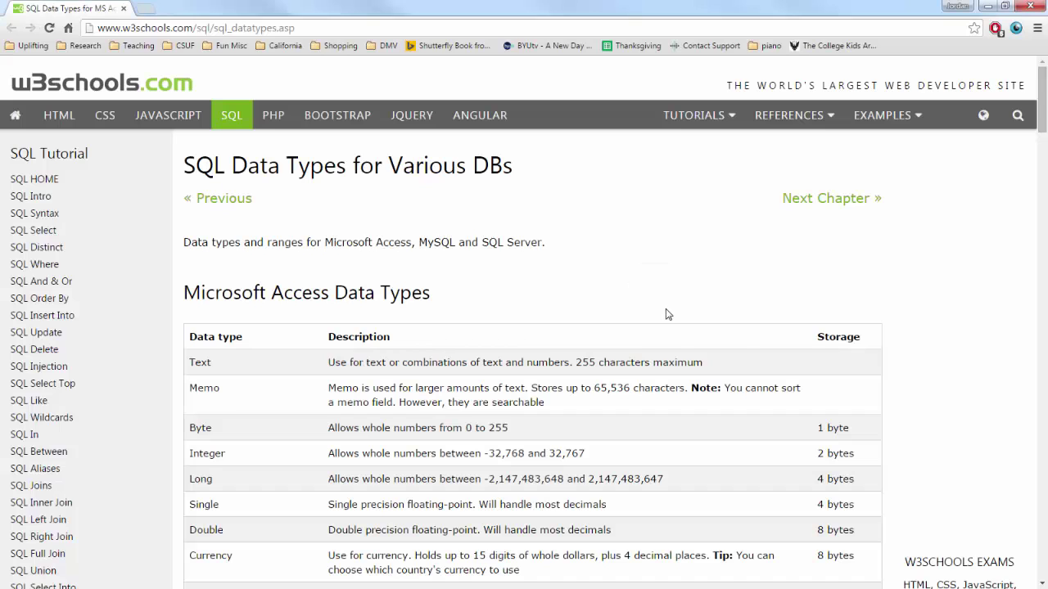
# Scroll the w3schools SQL Data Types page down to the MySQL date and time types table.
pyautogui.scroll(-3, 666, 311)
pyautogui.scroll(3, 695, 299)
pyautogui.scroll(-6, 723, 286)
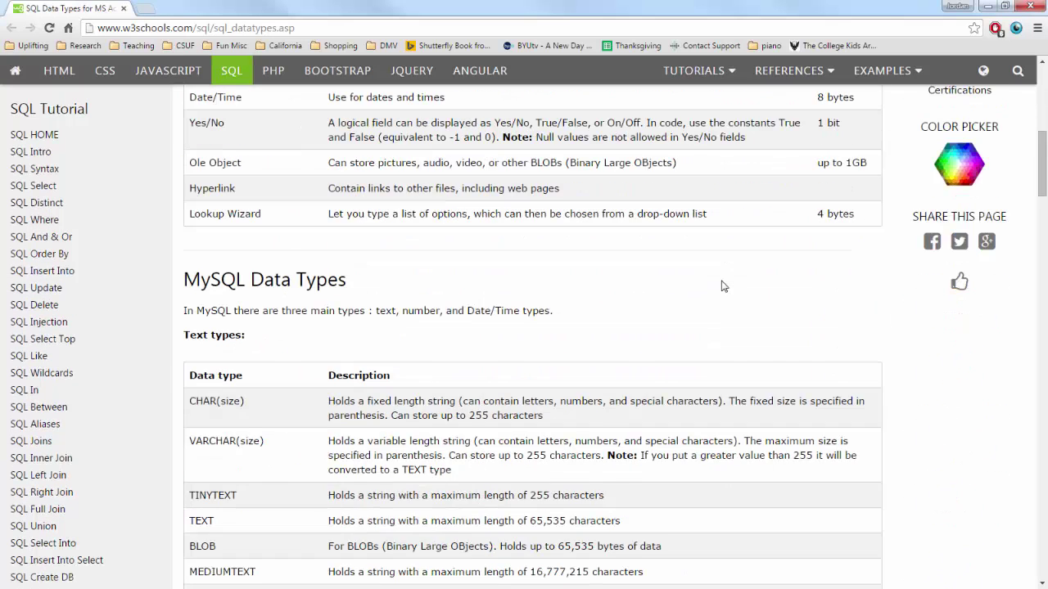
pyautogui.scroll(-15, 723, 286)
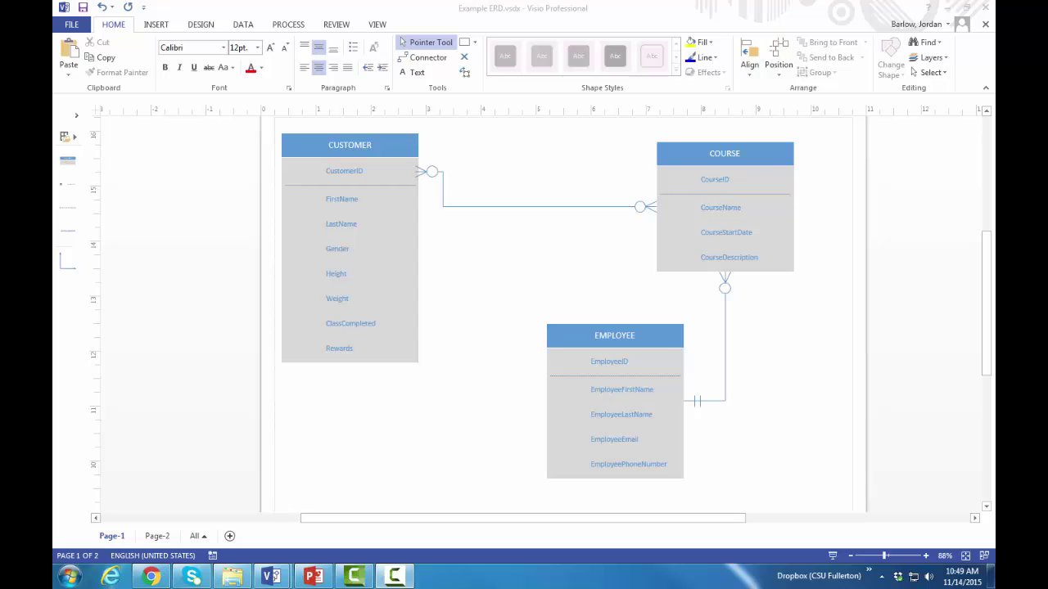
# Set CustomerID, CourseID and EmployeeID as primary keys, then switch to Page-2.
pyautogui.click(347, 172)
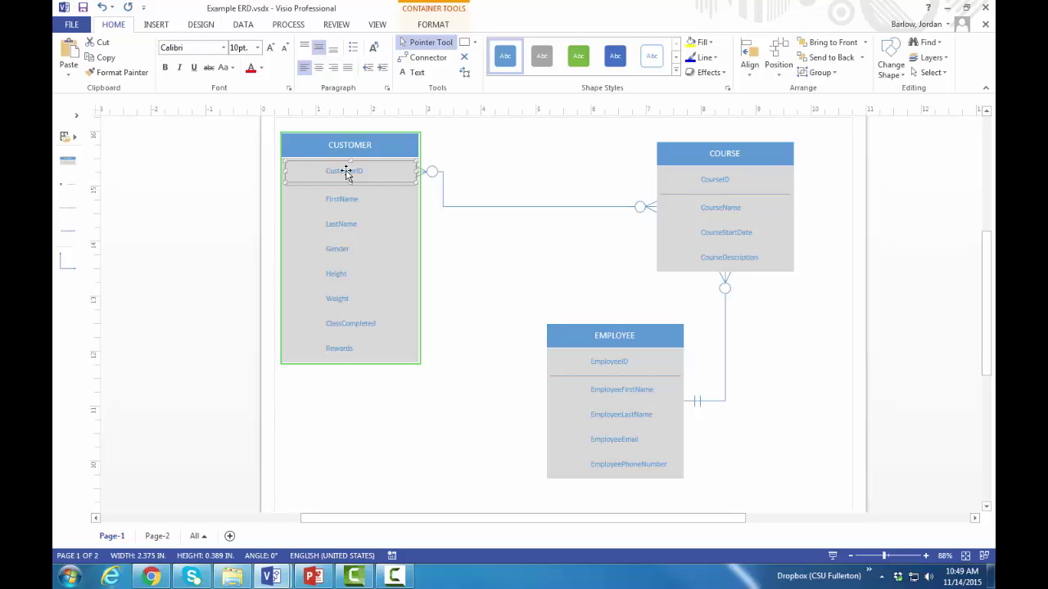
pyautogui.rightClick(347, 173)
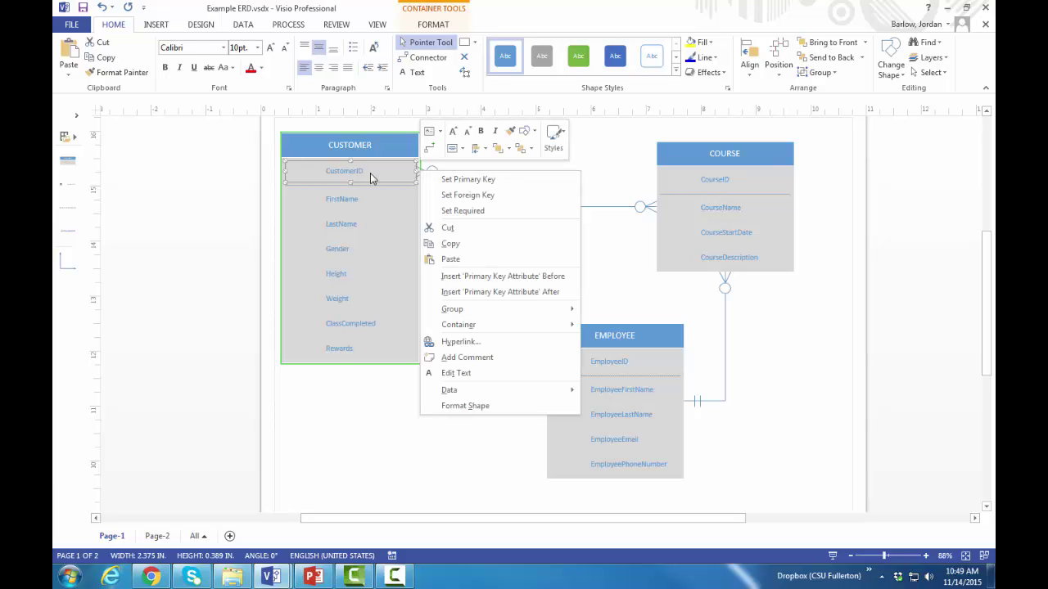
pyautogui.click(456, 180)
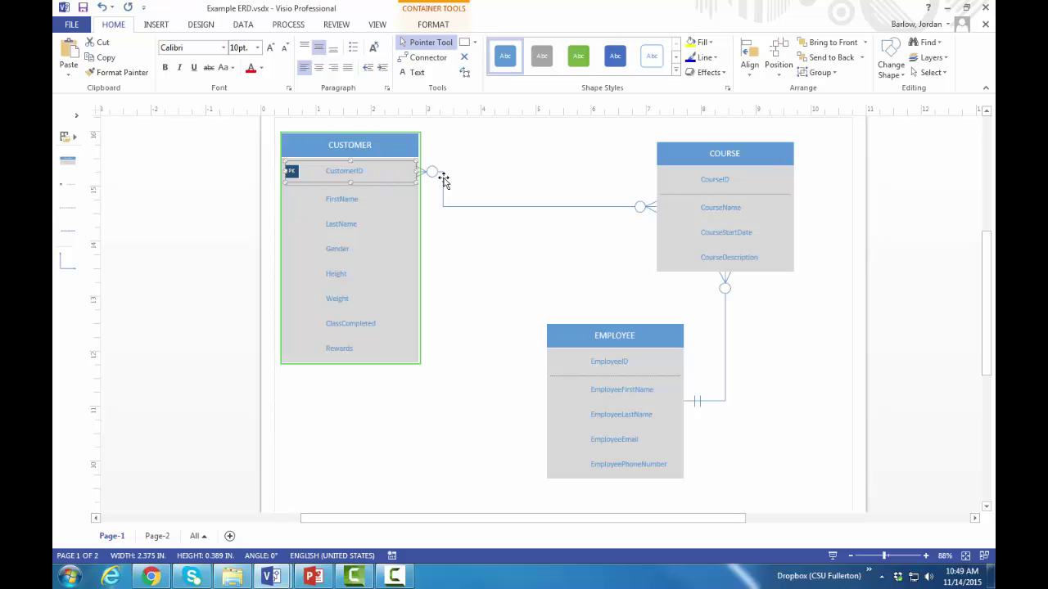
pyautogui.click(709, 177)
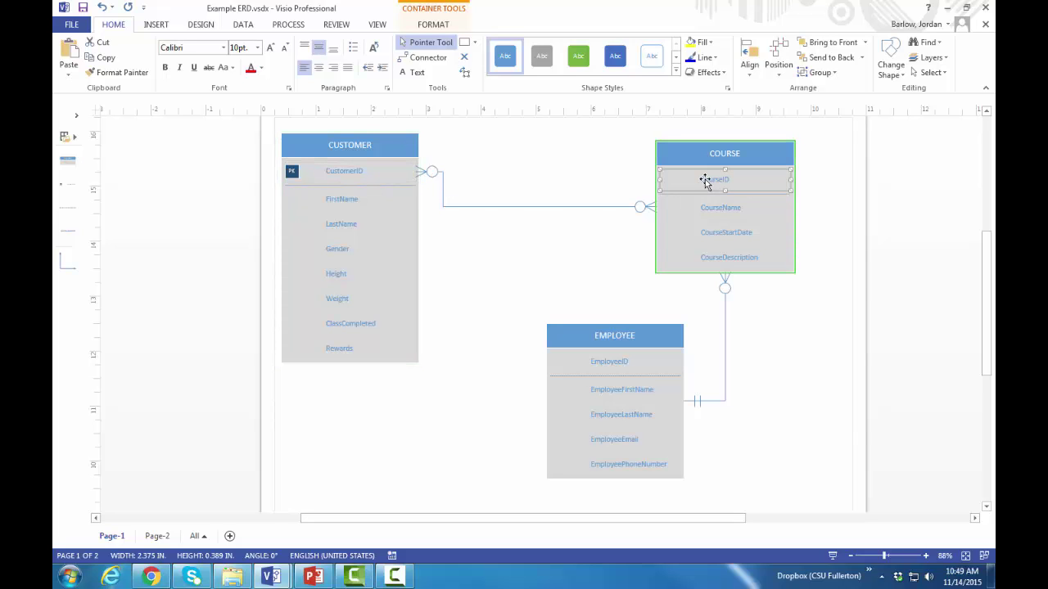
pyautogui.rightClick(703, 180)
pyautogui.click(808, 197)
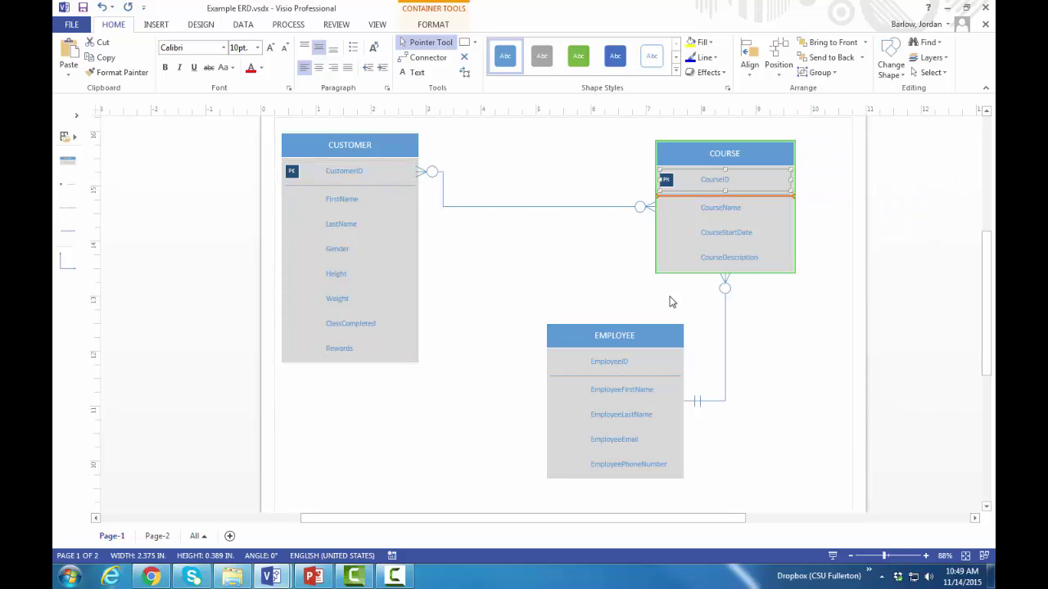
pyautogui.click(610, 365)
pyautogui.rightClick(683, 366)
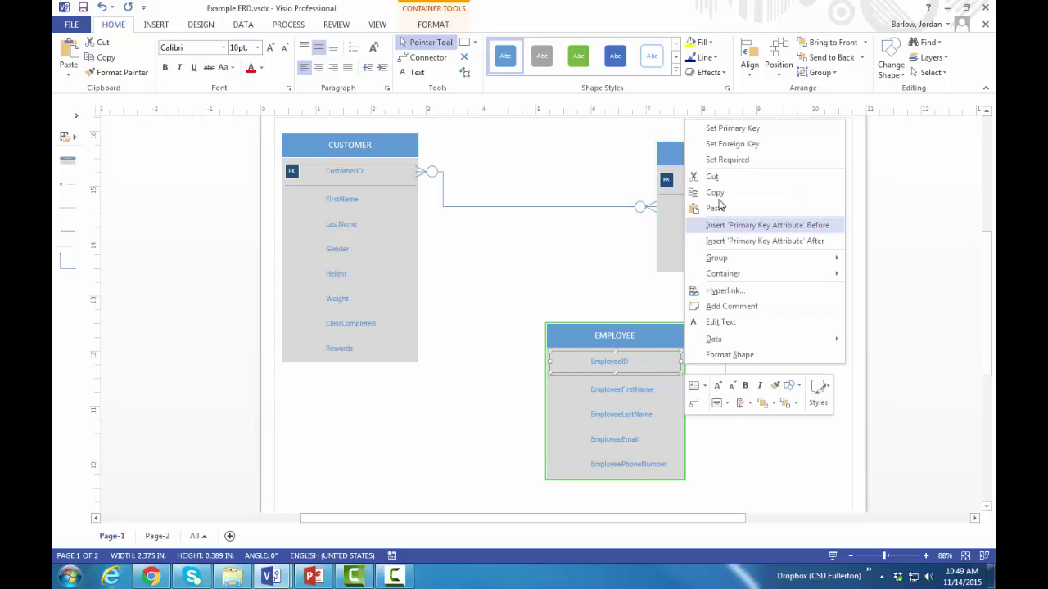
pyautogui.click(725, 129)
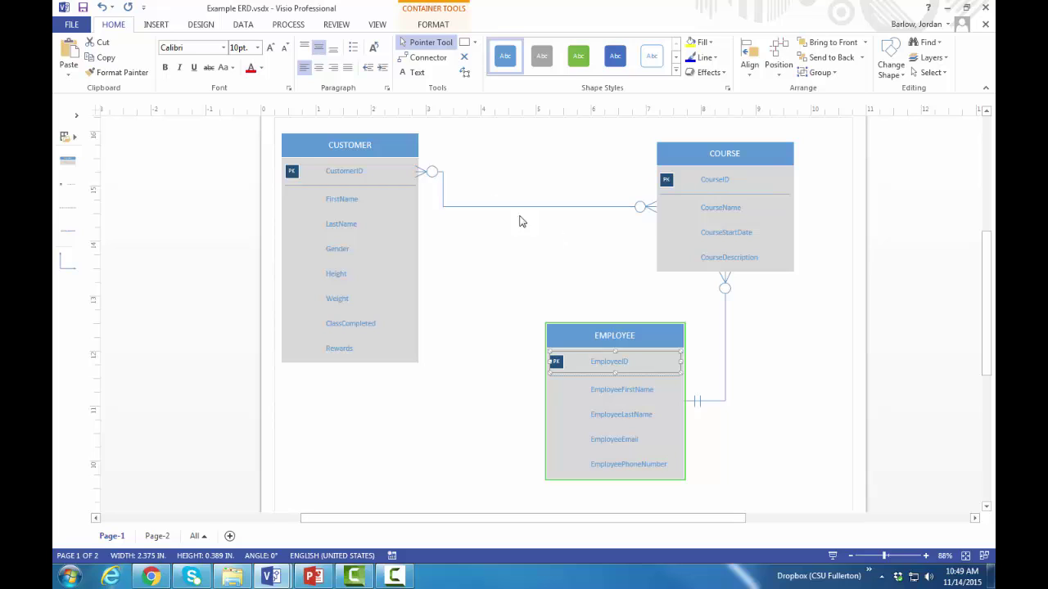
pyautogui.moveTo(423, 178); pyautogui.dragTo(647, 223)
pyautogui.hotkey('ctrl', 'pagedown')
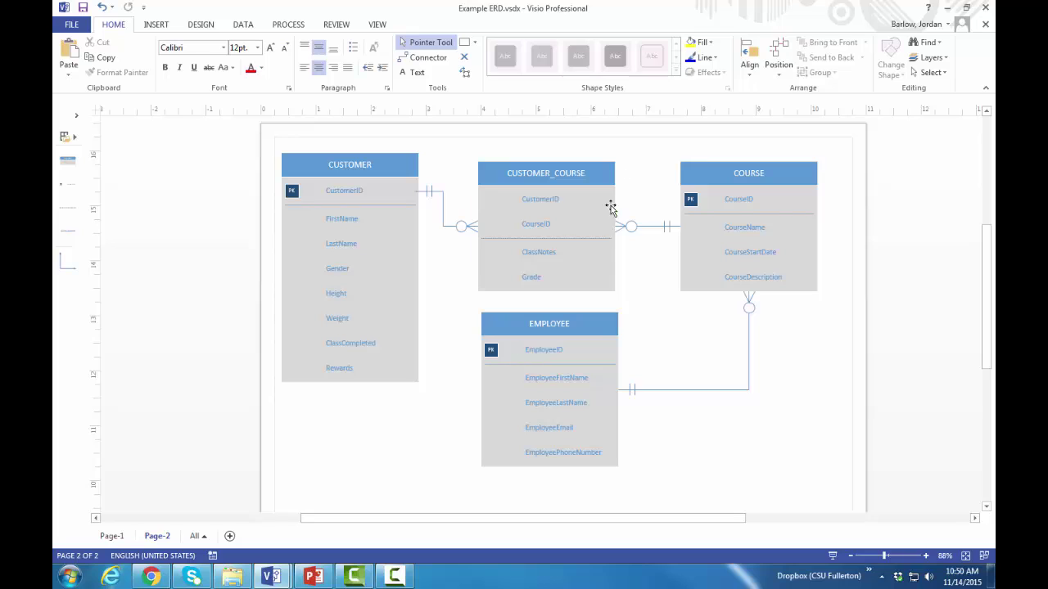
pyautogui.click(593, 252)
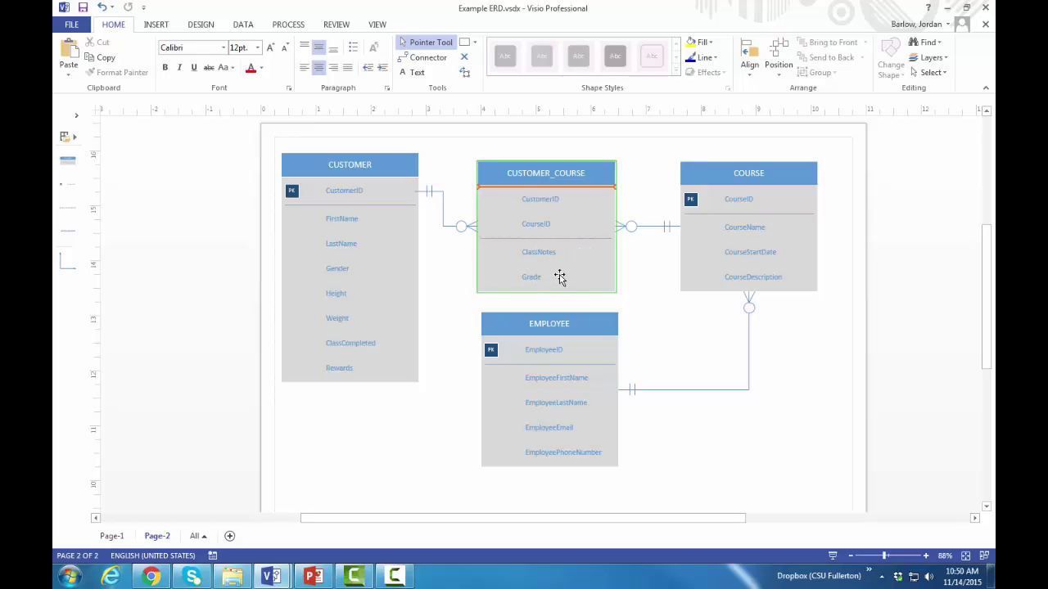
pyautogui.click(632, 283)
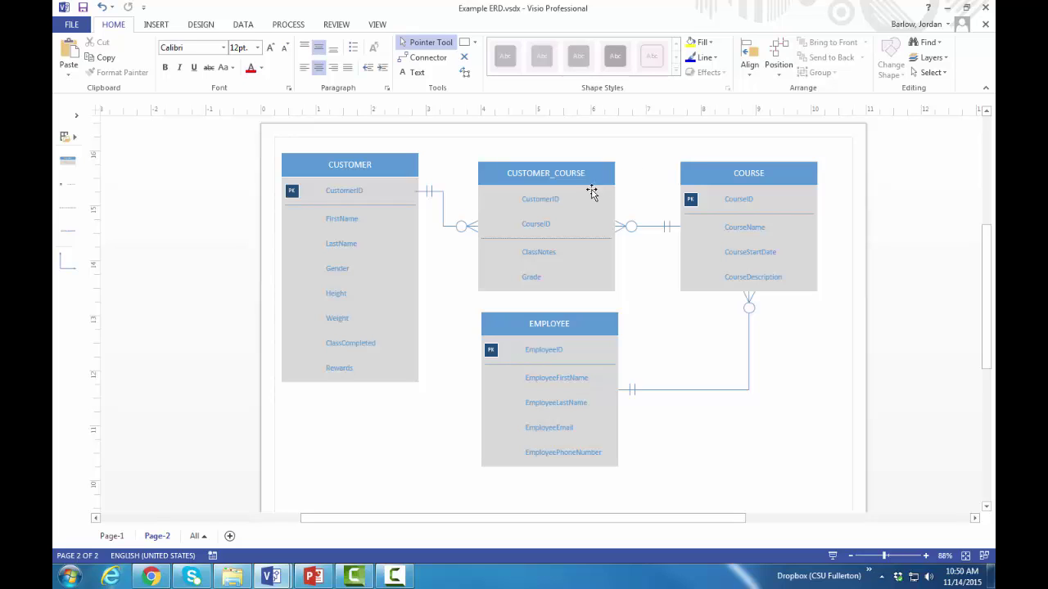
# Apply Set Primary Key to CustomerID and CourseID in CUSTOMER_COURSE, forming a composite key.
pyautogui.rightClick(548, 201)
pyautogui.click(648, 207)
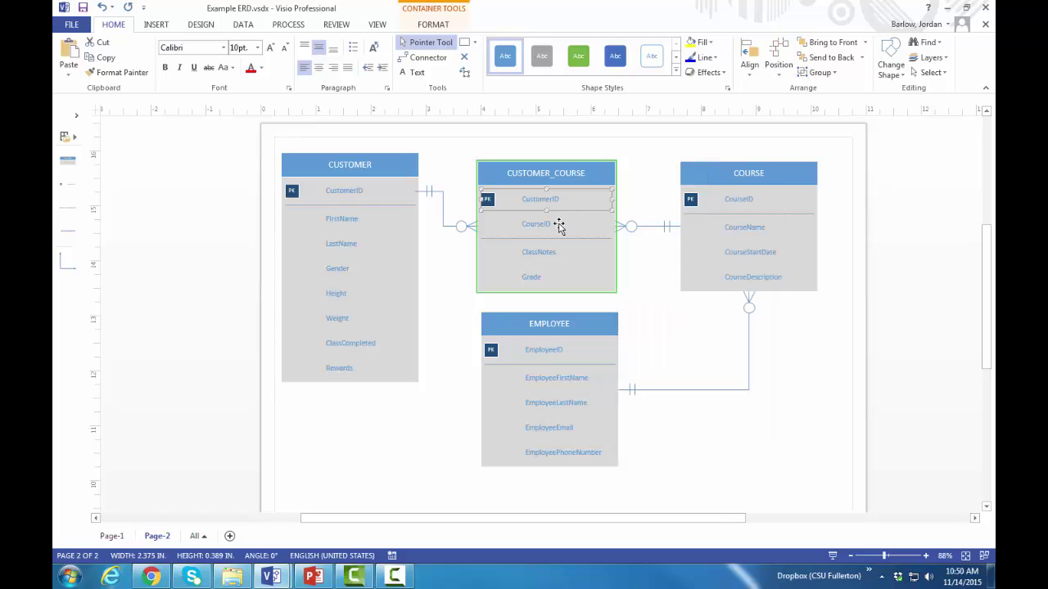
pyautogui.rightClick(542, 226)
pyautogui.click(632, 232)
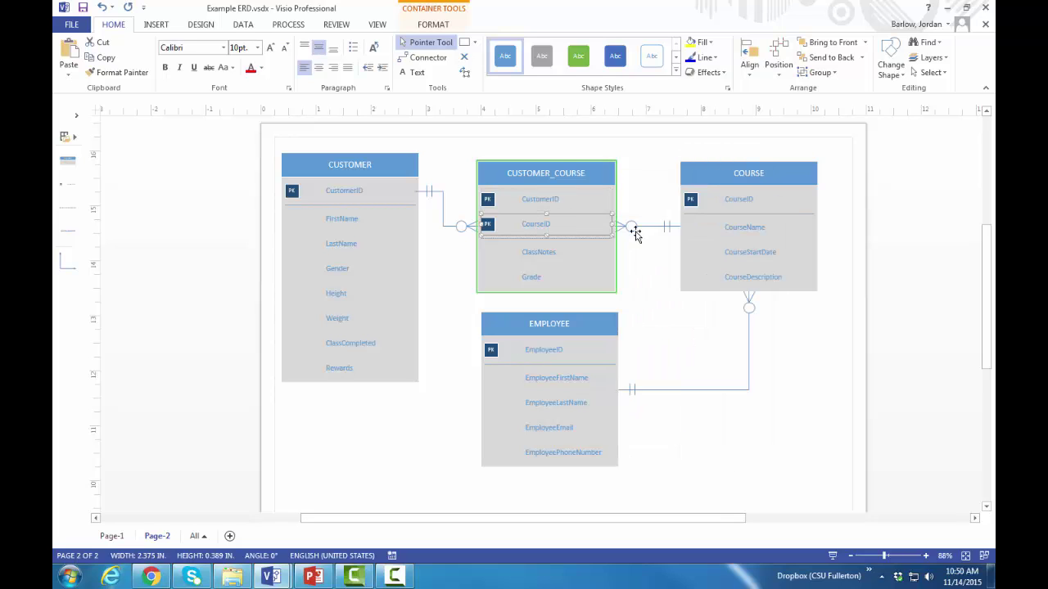
pyautogui.click(829, 367)
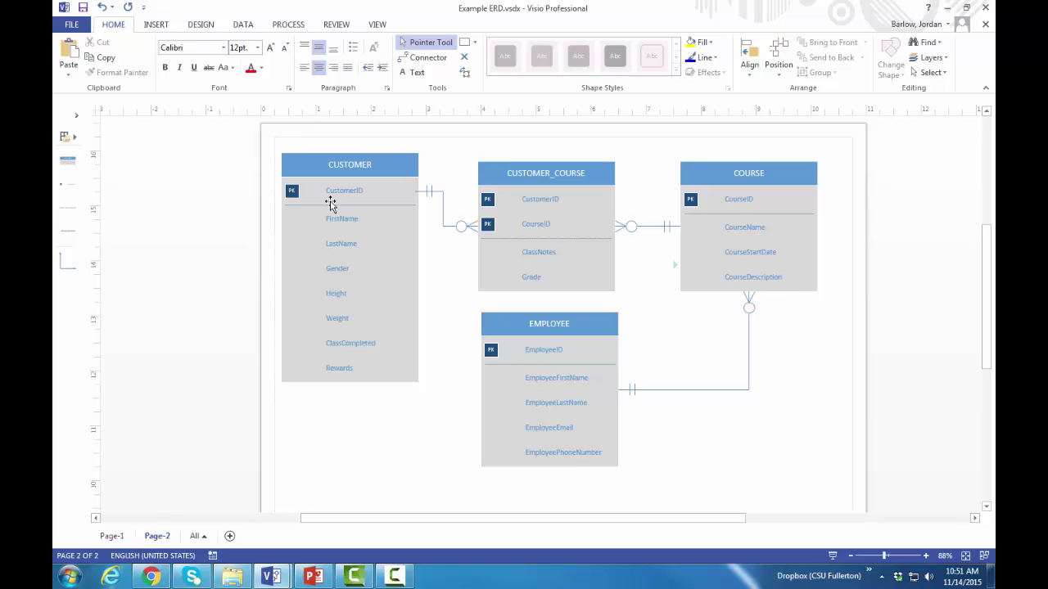
# Add an EmployeeID attribute to COURSE and mark it as a foreign key.
pyautogui.click(81, 117)
pyautogui.moveTo(164, 241); pyautogui.dragTo(824, 292)
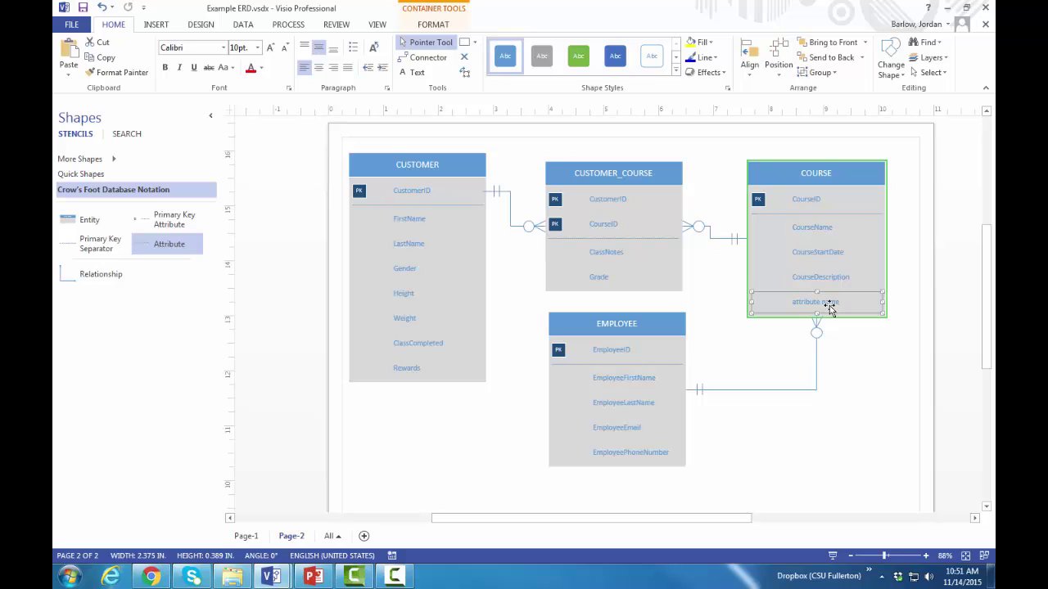
pyautogui.doubleClick(829, 305)
pyautogui.write('E')
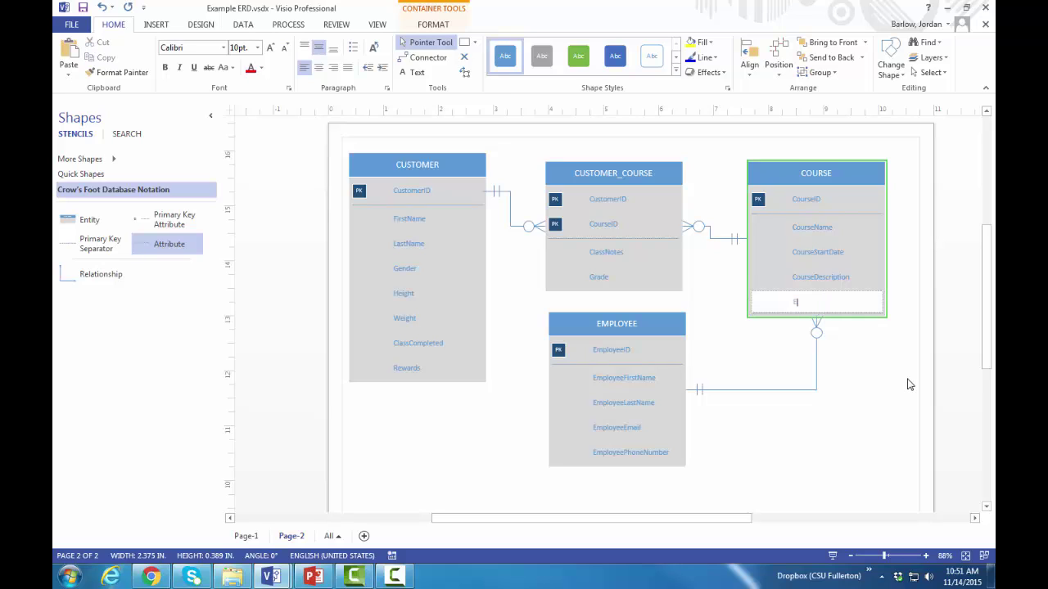
pyautogui.write('mployeeID')
pyautogui.click(907, 384)
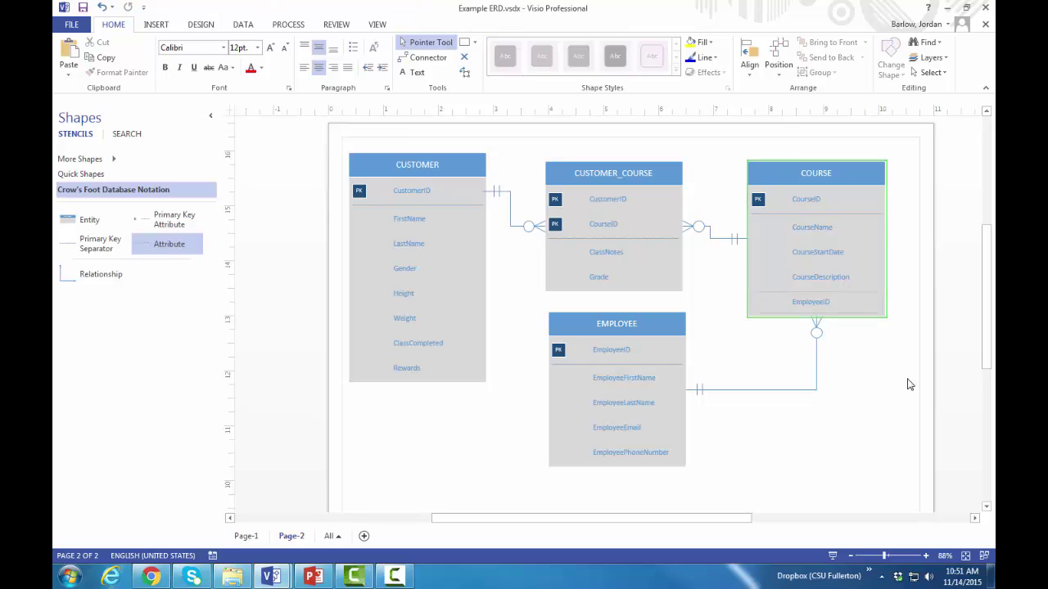
pyautogui.click(808, 303)
pyautogui.rightClick(805, 305)
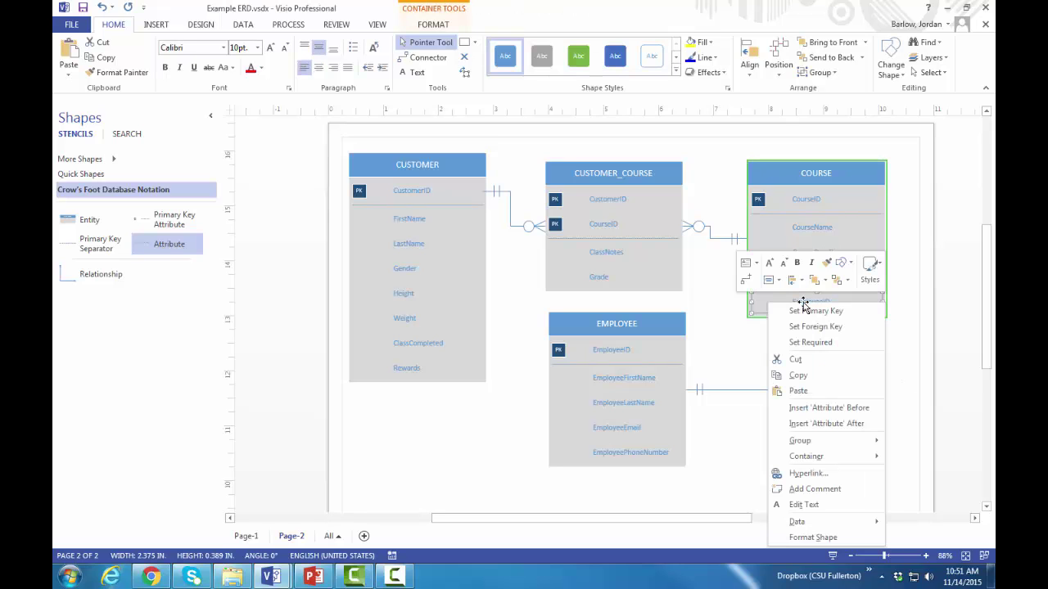
pyautogui.click(806, 326)
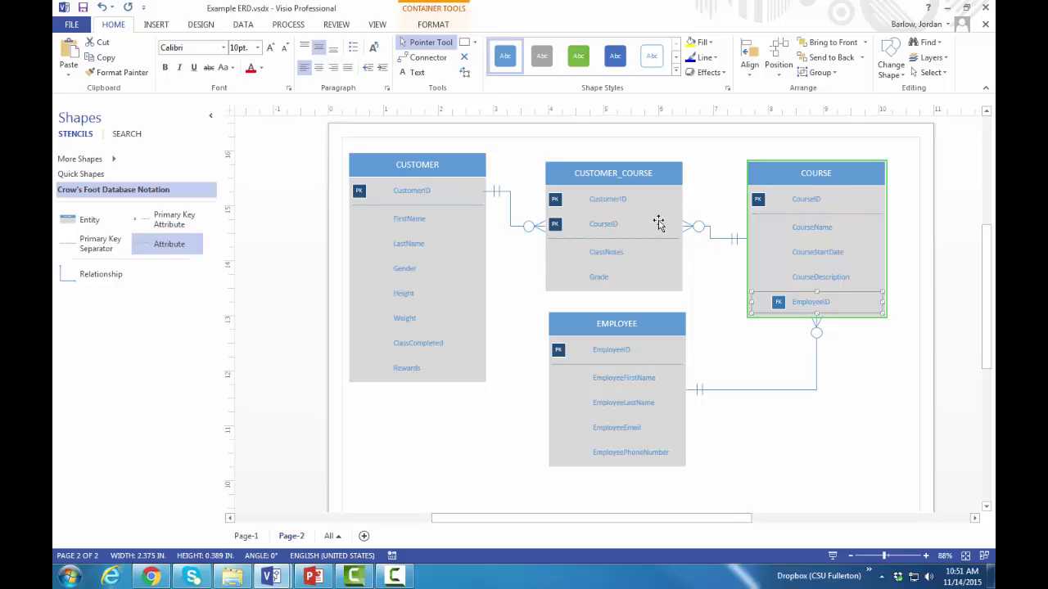
# Mark CourseID and CustomerID in CUSTOMER_COURSE as foreign keys.
pyautogui.click(623, 227)
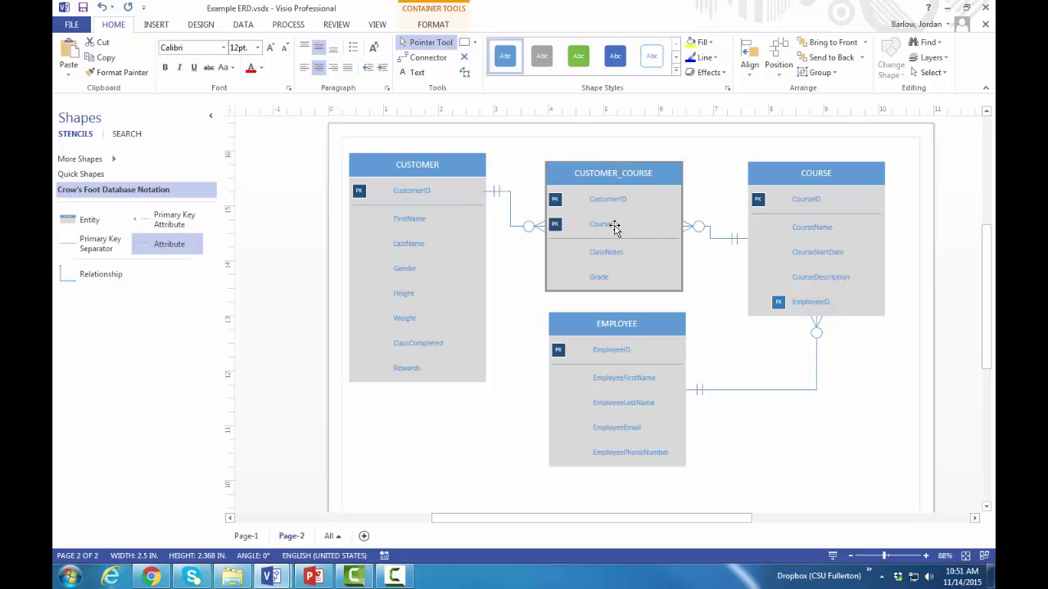
pyautogui.click(612, 225)
pyautogui.rightClick(612, 225)
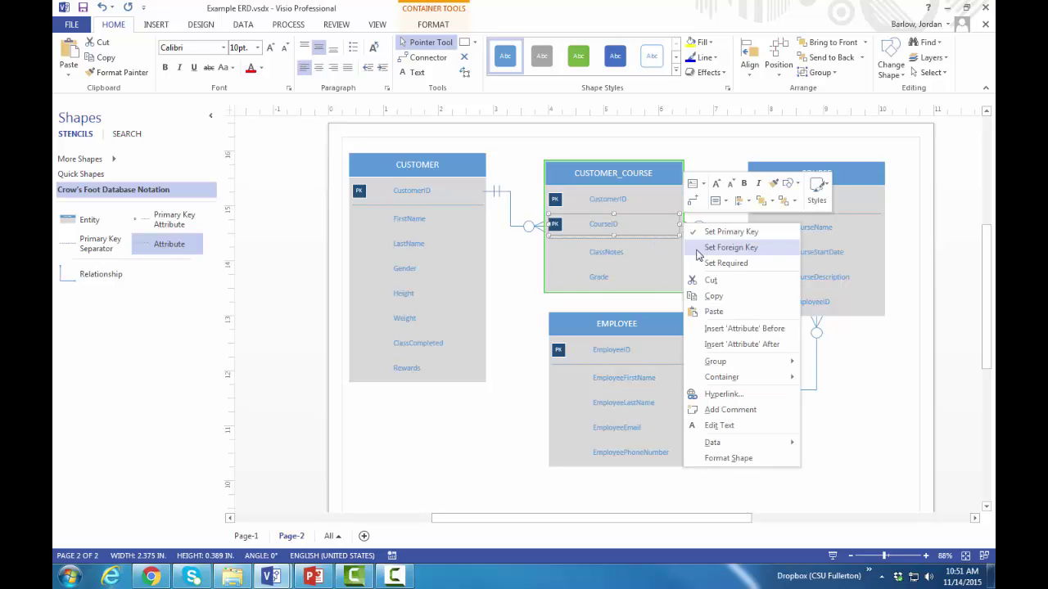
pyautogui.click(729, 247)
pyautogui.click(608, 201)
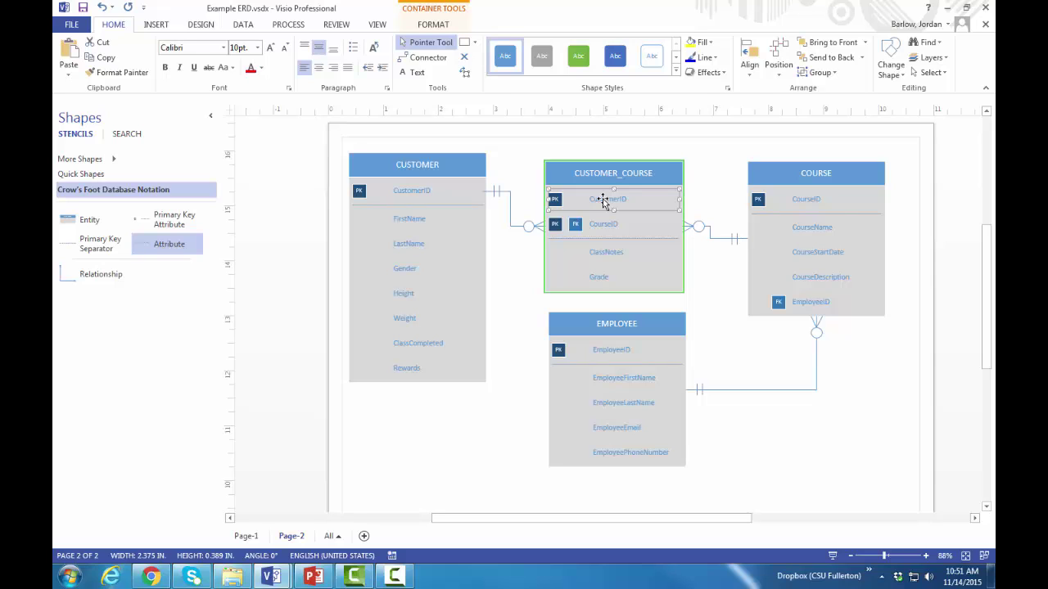
pyautogui.rightClick(602, 201)
pyautogui.click(711, 229)
# Append the varchar(20) data type to CUSTOMER's FirstName attribute.
pyautogui.click(438, 219)
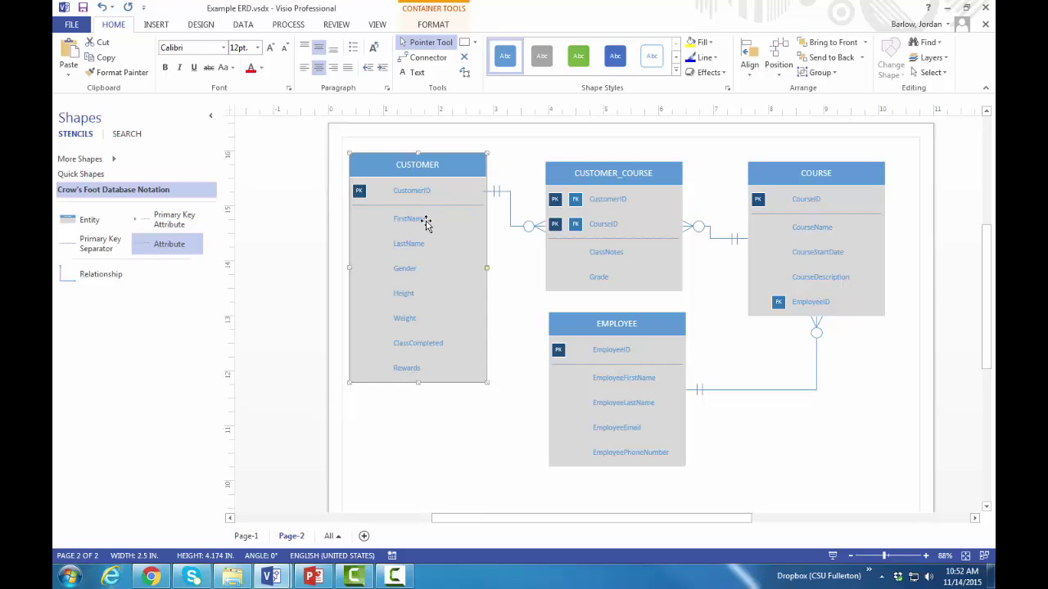
pyautogui.click(419, 219)
pyautogui.press('F2')
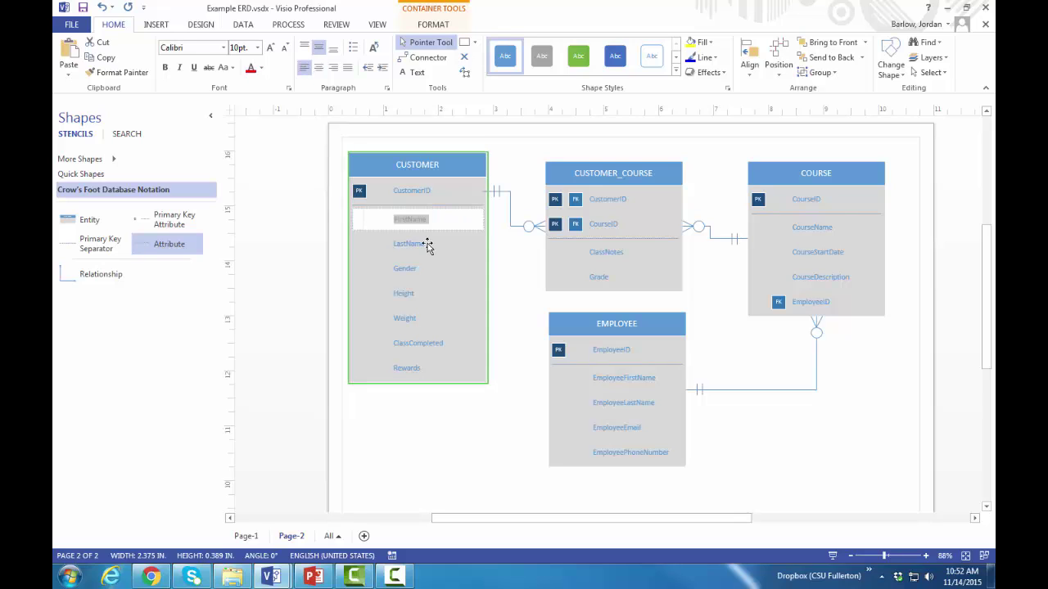
pyautogui.press('End')
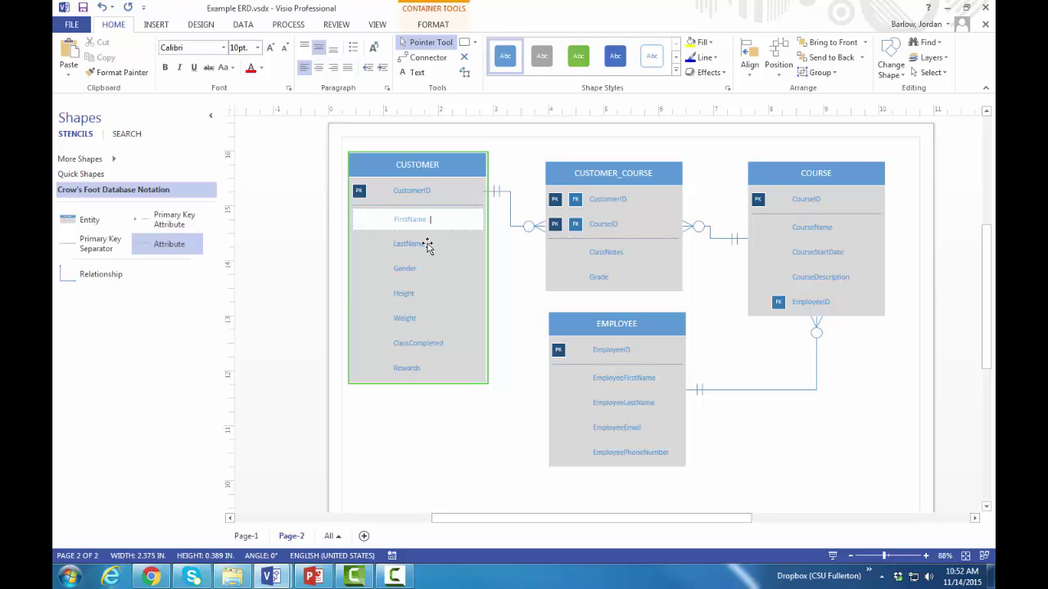
pyautogui.write('varchar(')
pyautogui.write('20')
pyautogui.rightClick(424, 246)
pyautogui.click(418, 245)
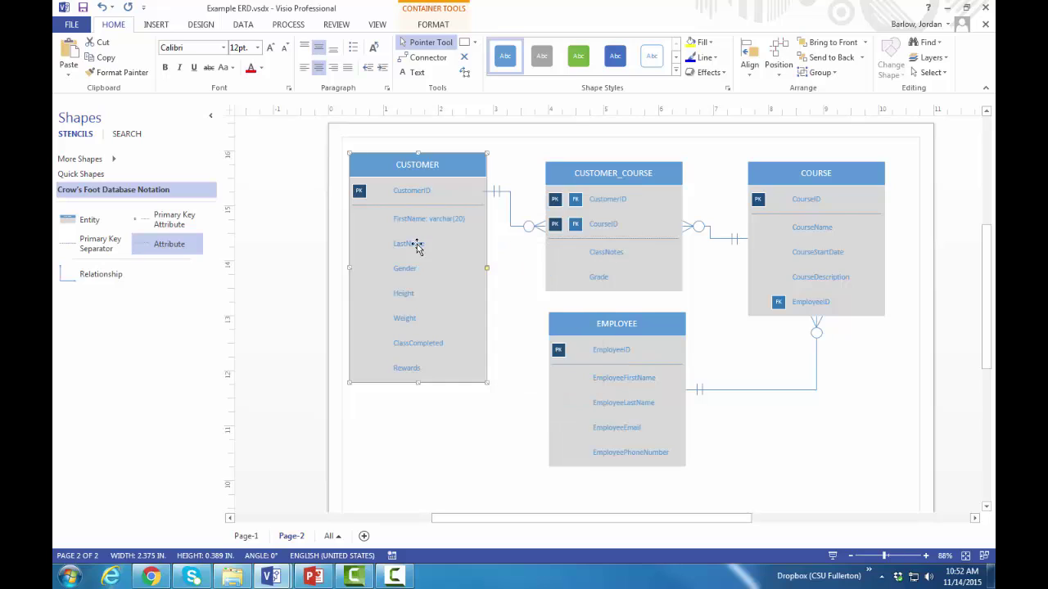
# Append ': varchar(20)' to LastName and ': char(1)' to Gender.
pyautogui.click(418, 246)
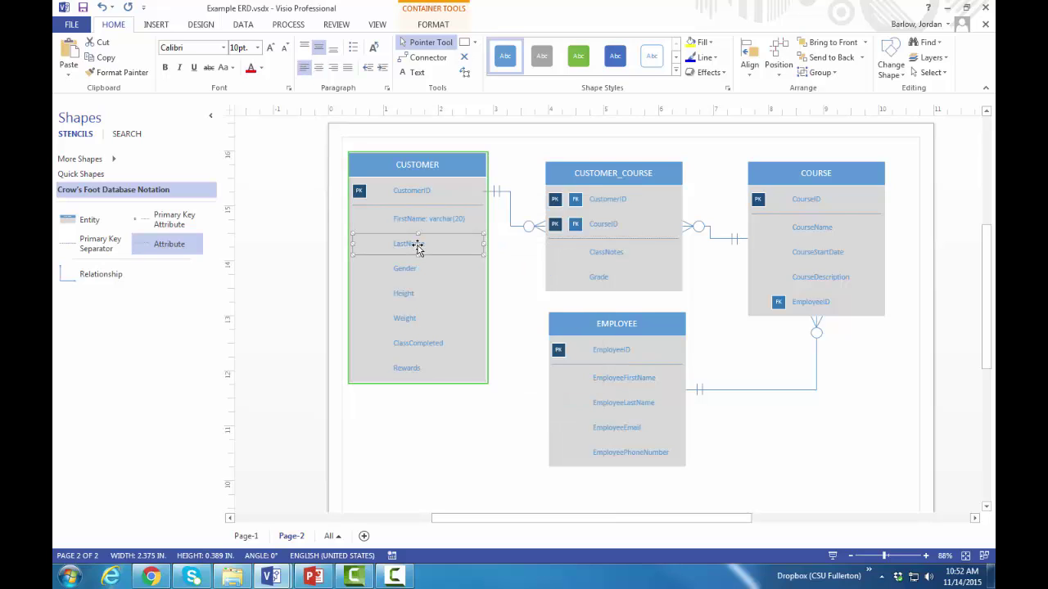
pyautogui.doubleClick(418, 247)
pyautogui.click(440, 243)
pyautogui.write(': ')
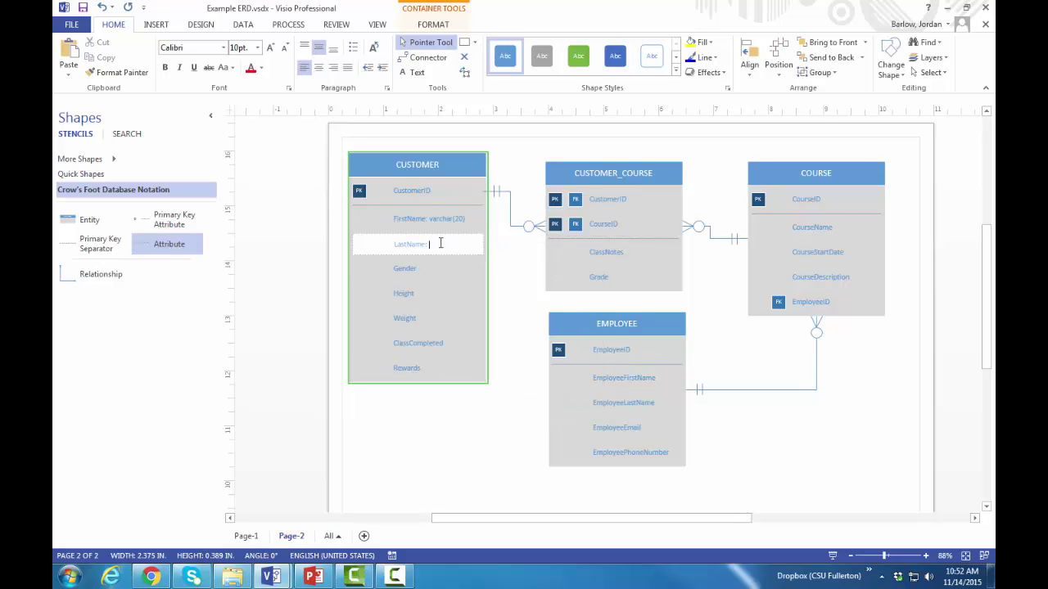
pyautogui.write('varchar(20)')
pyautogui.click(416, 271)
pyautogui.doubleClick(428, 271)
pyautogui.click(423, 273)
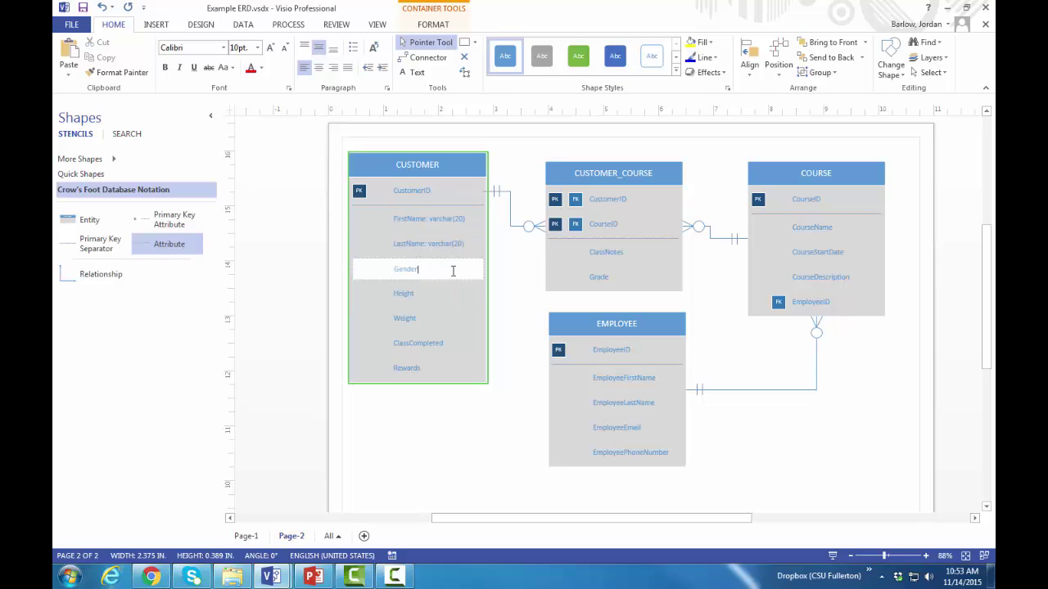
pyautogui.write(': char(1)')
# Append ': int' to Height and zoom in on the diagram.
pyautogui.click(412, 297)
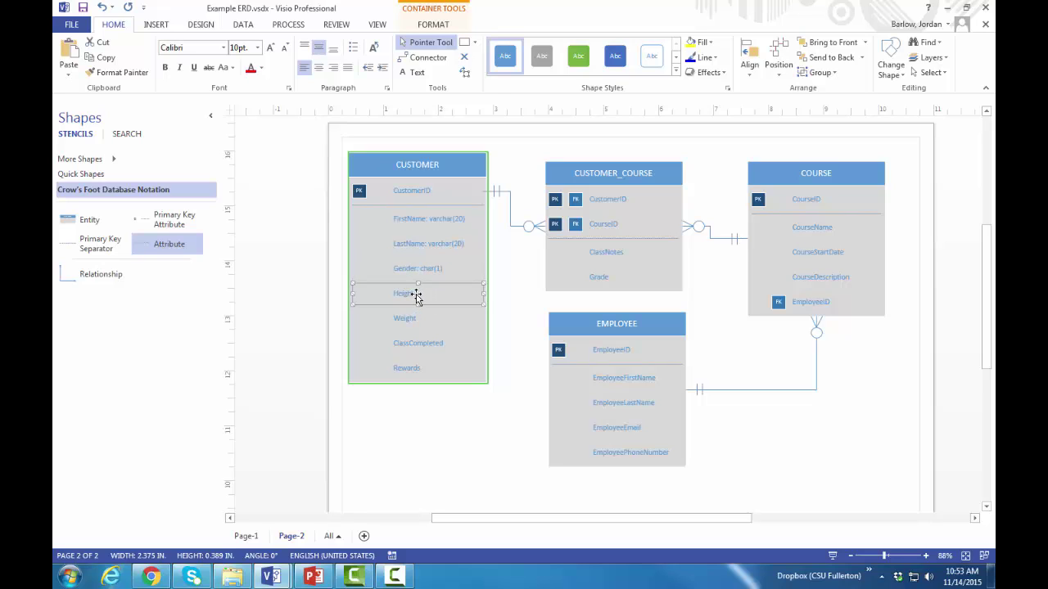
pyautogui.doubleClick(416, 296)
pyautogui.click(416, 293)
pyautogui.write(':')
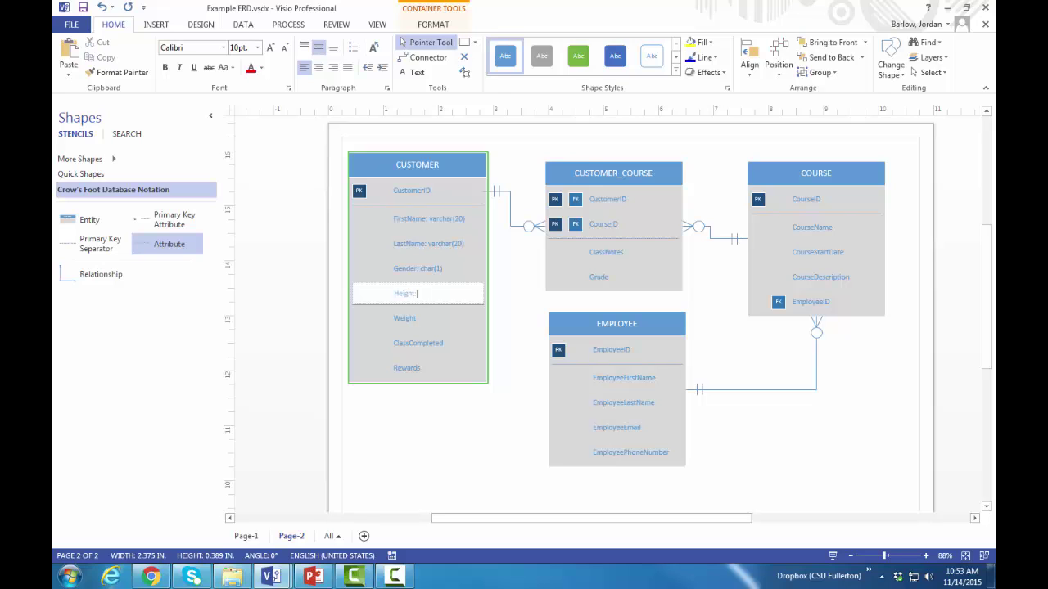
pyautogui.write(' int')
pyautogui.click(434, 332)
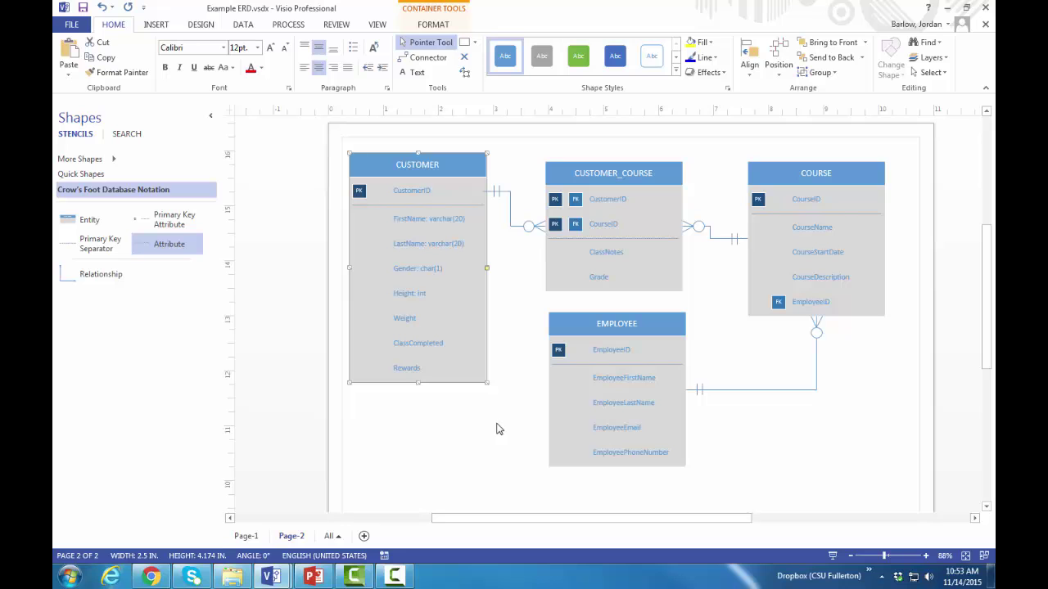
pyautogui.click(925, 556)
pyautogui.click(925, 555)
pyautogui.click(922, 556)
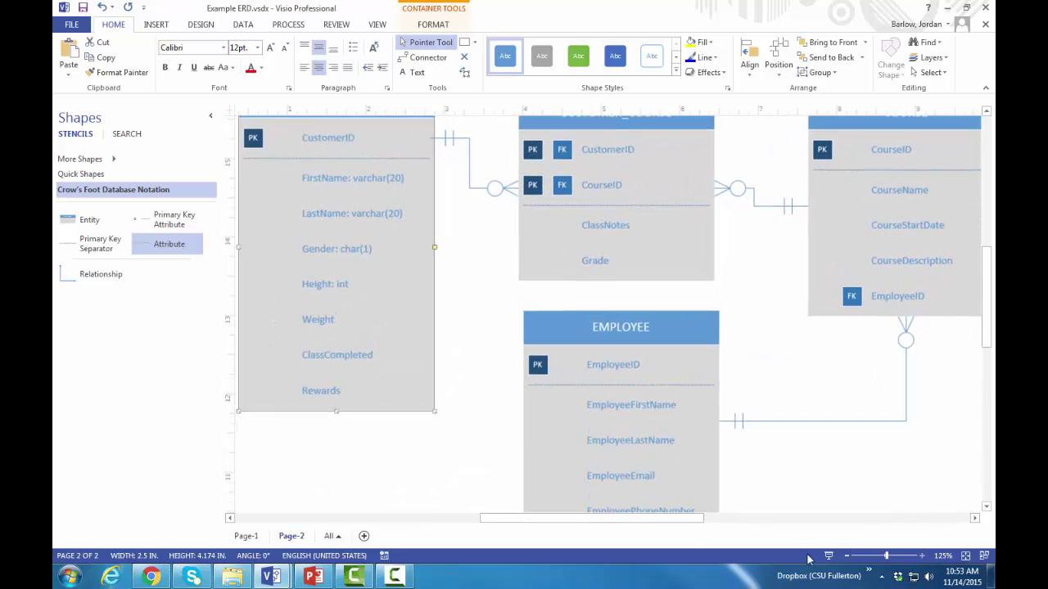
pyautogui.hscroll(-3, 628, 518)
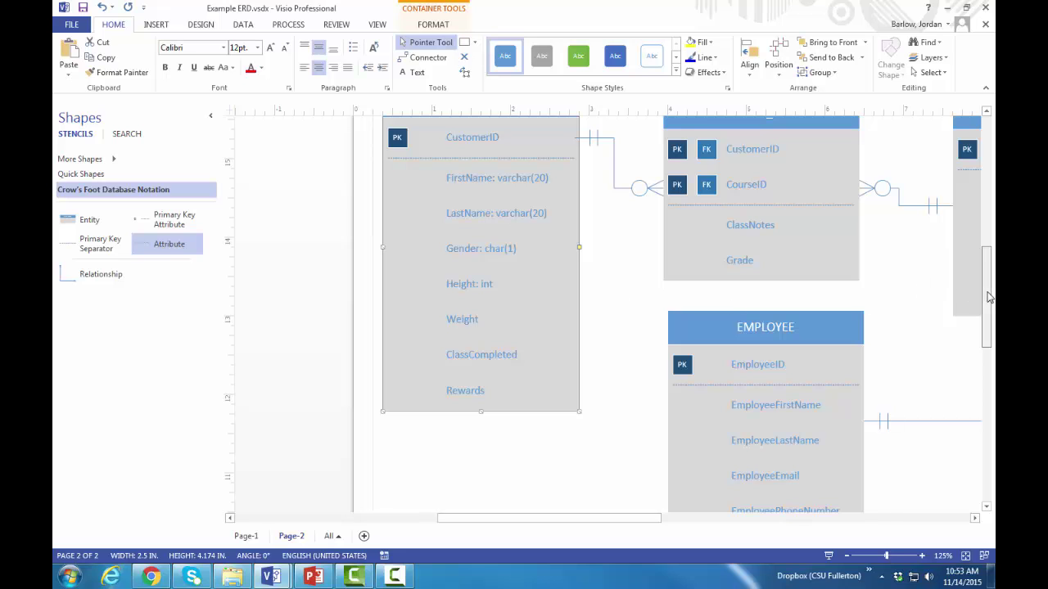
pyautogui.moveTo(988, 297); pyautogui.dragTo(988, 278)
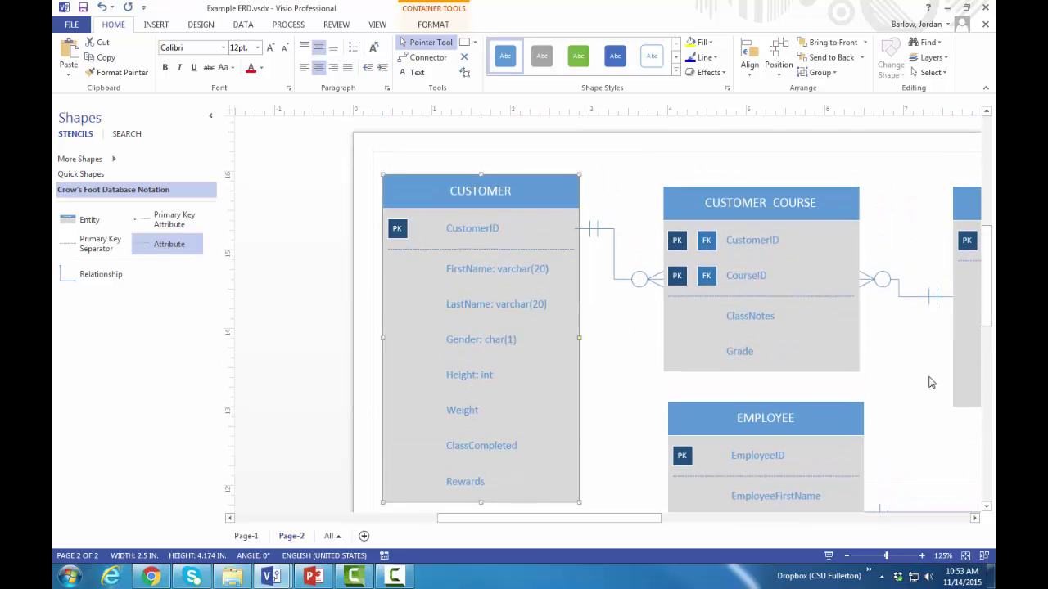